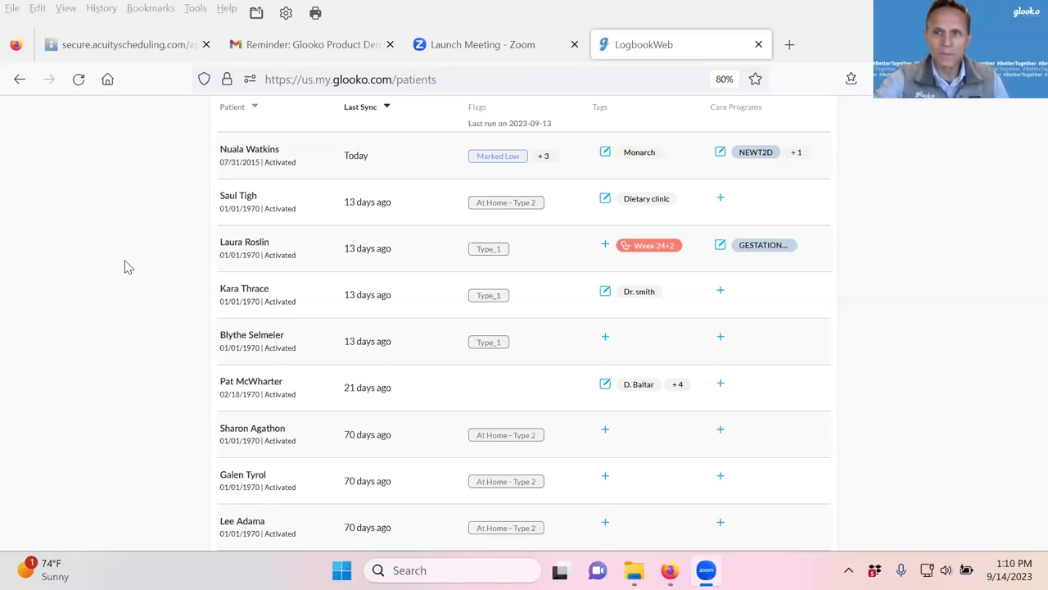
Review the clinic's full patient list, including last sync dates, flags, tags and care programs.
scroll(127, 267, down, 3)
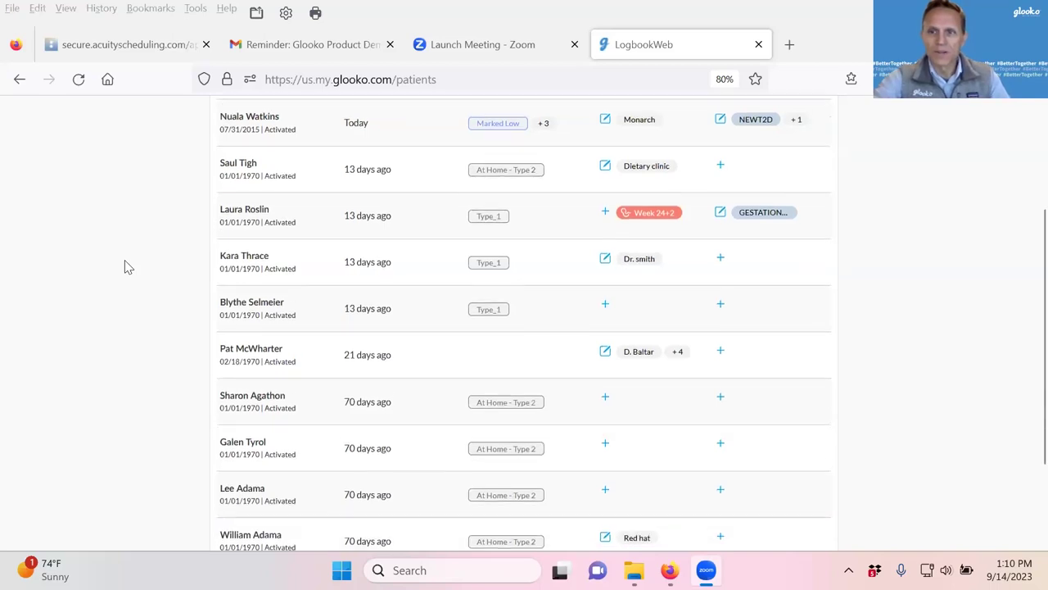
scroll(127, 267, down, 1)
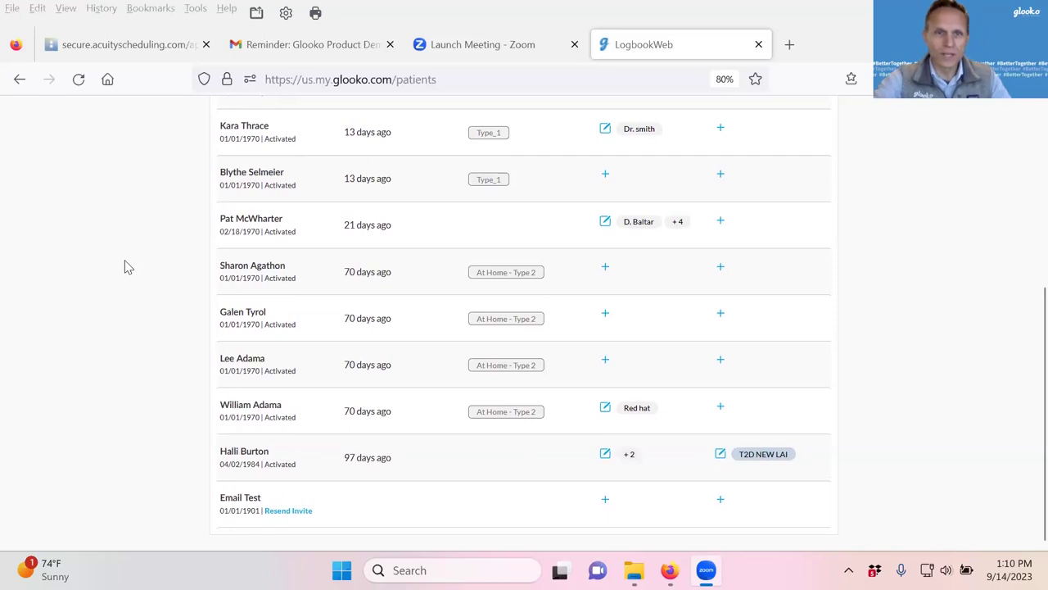
scroll(127, 267, up, 1)
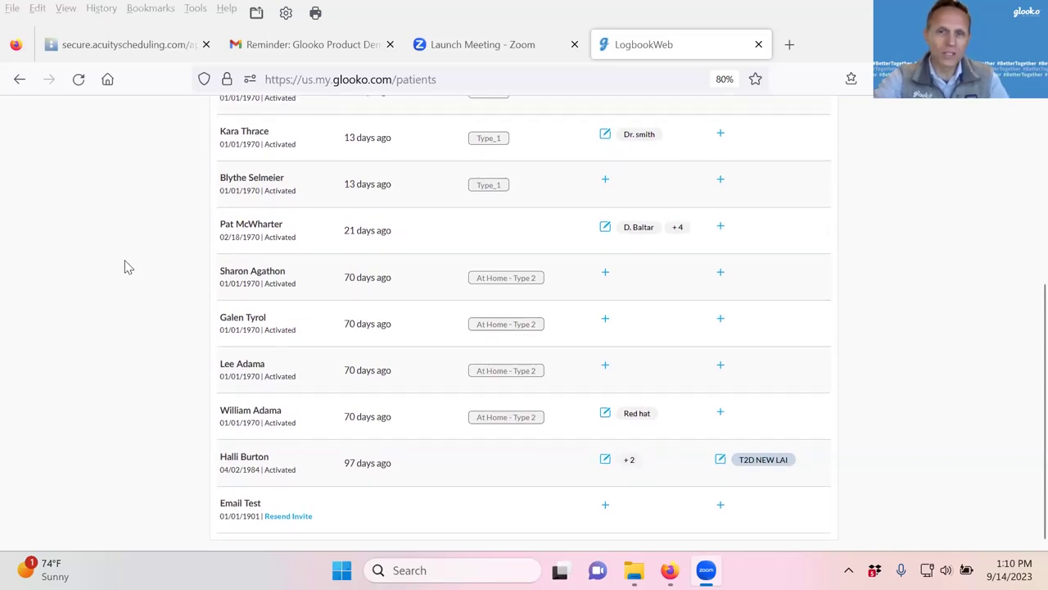
scroll(127, 267, up, 4)
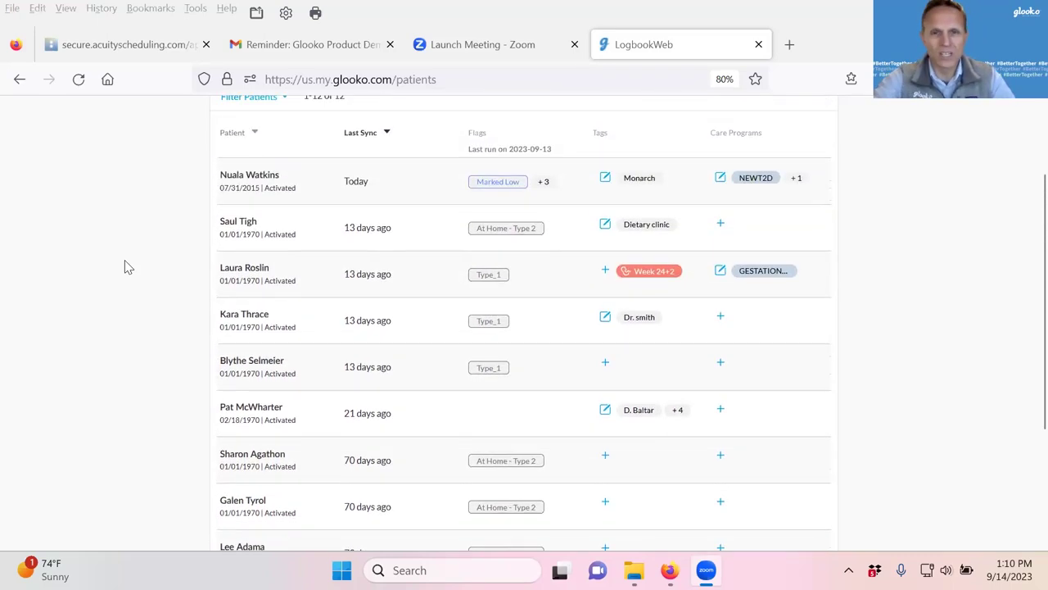
scroll(127, 267, up, 2)
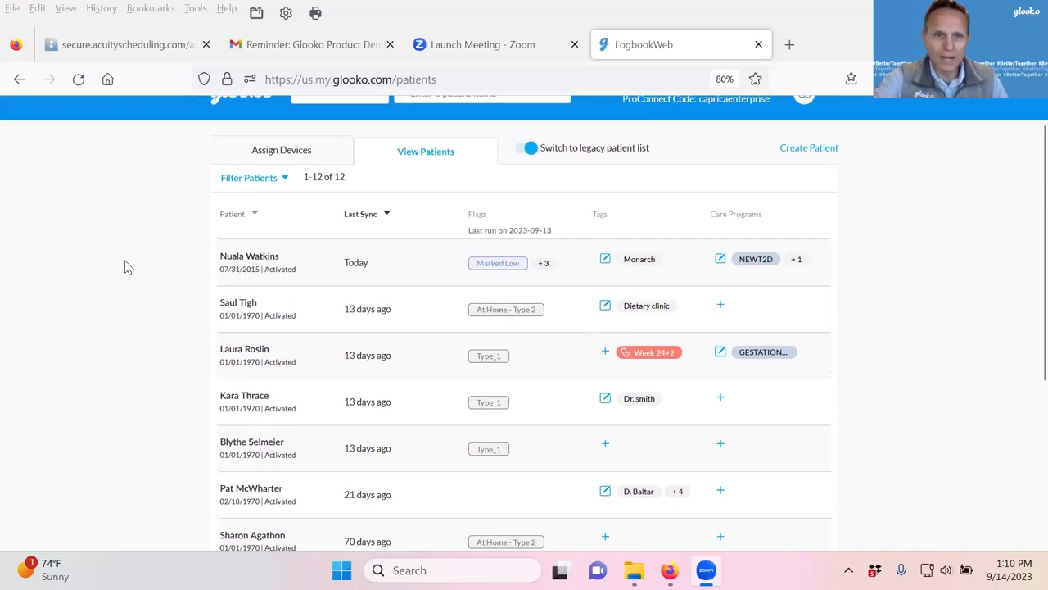
scroll(127, 267, up, 1)
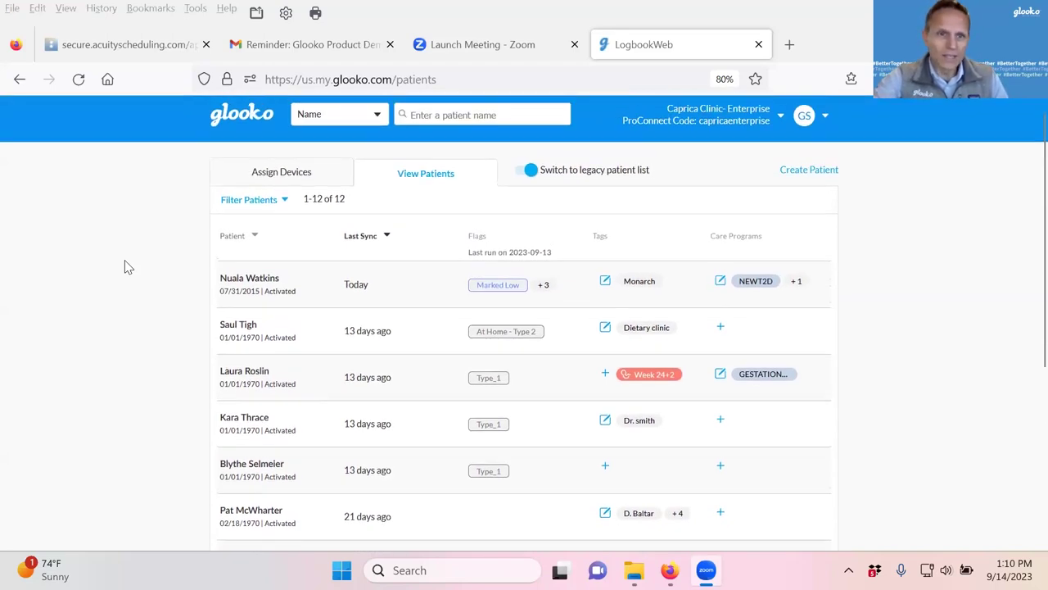
scroll(127, 267, up, 1)
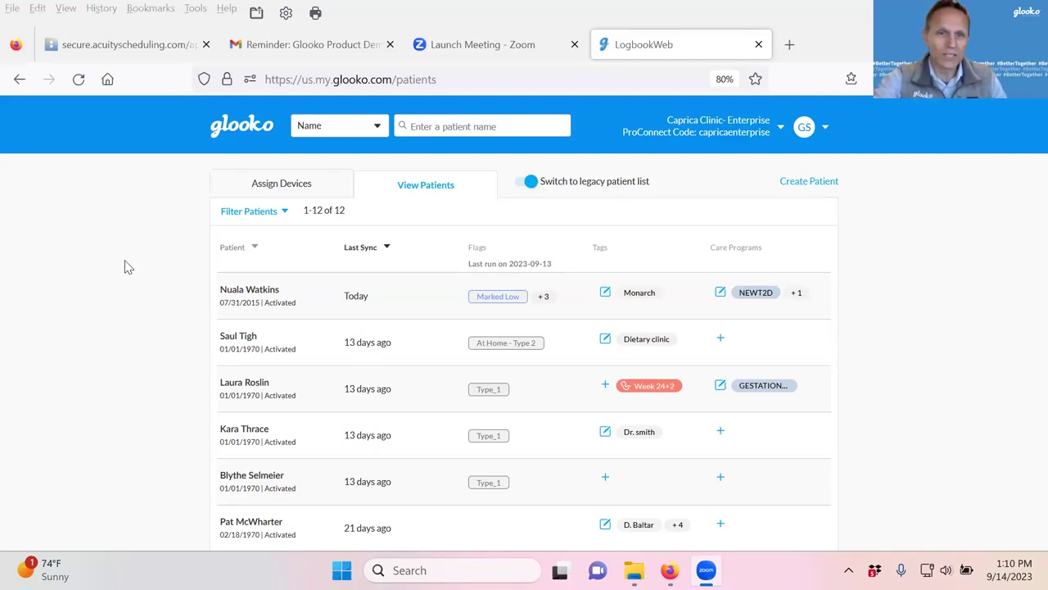
Open the patient filter options and examine the provider, tag, account, care program, MIDS and flag categories.
scroll(127, 267, down, 2)
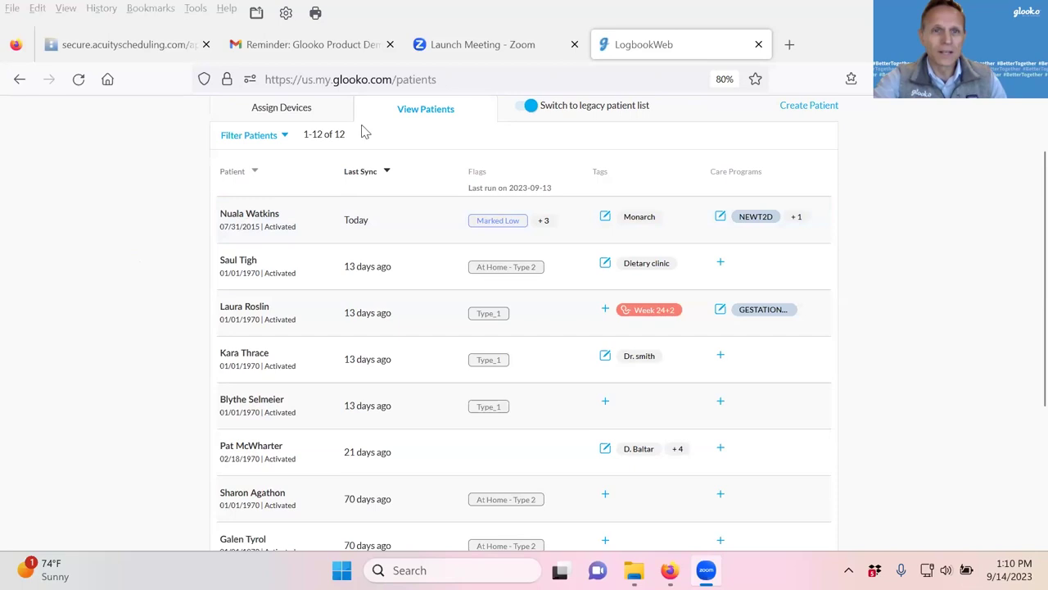
click(277, 141)
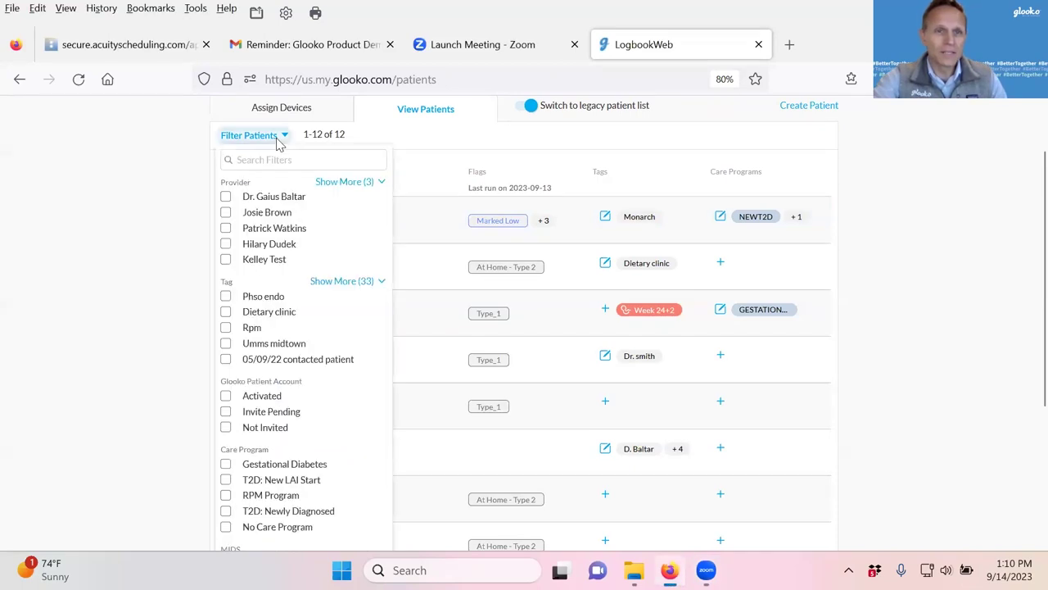
scroll(177, 206, down, 3)
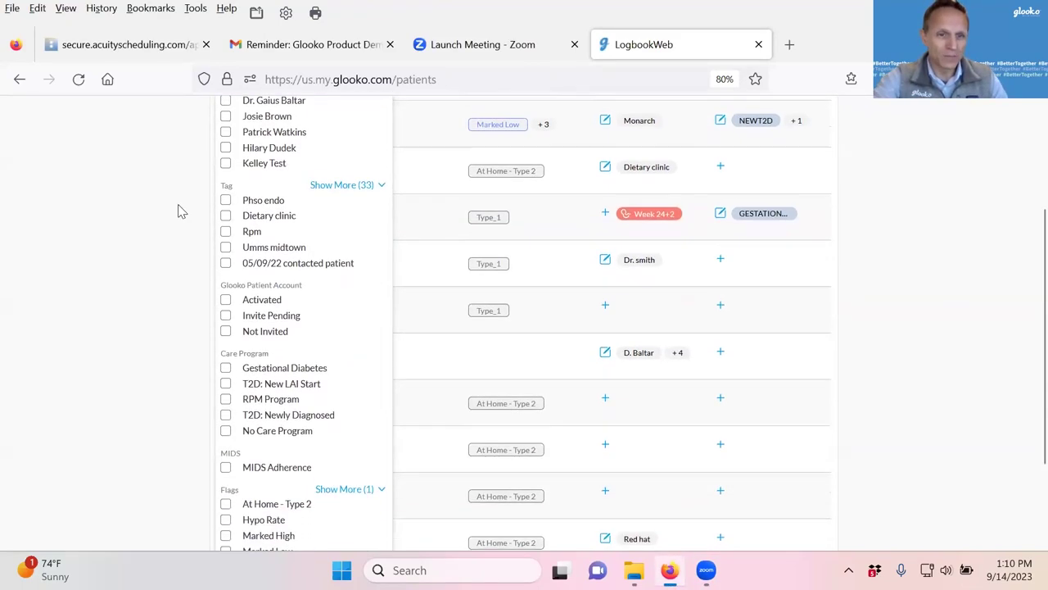
scroll(182, 211, down, 2)
scroll(182, 211, up, 4)
scroll(182, 211, down, 1)
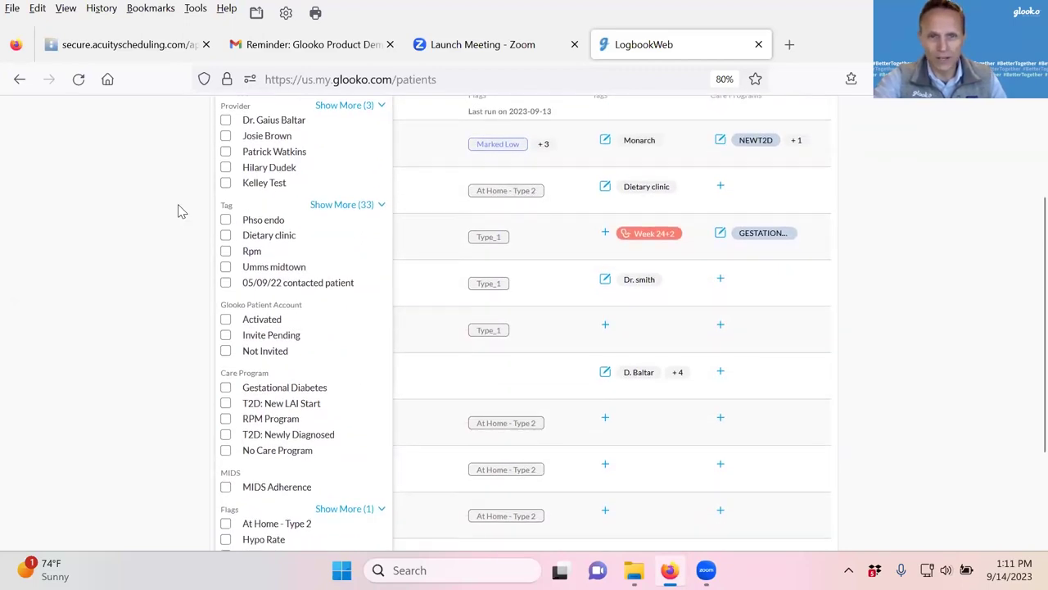
scroll(181, 211, down, 3)
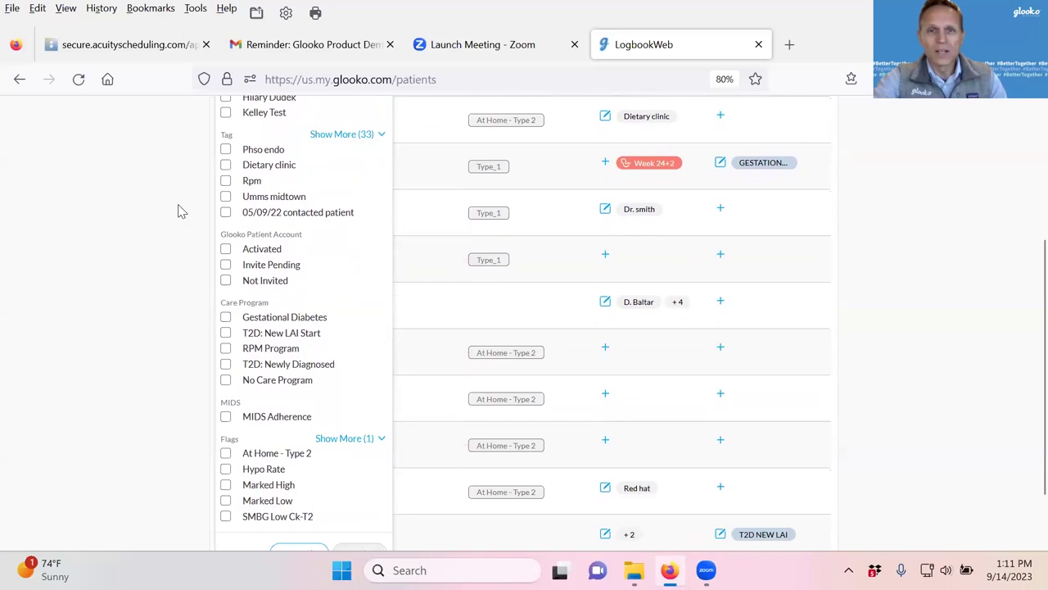
scroll(182, 211, down, 2)
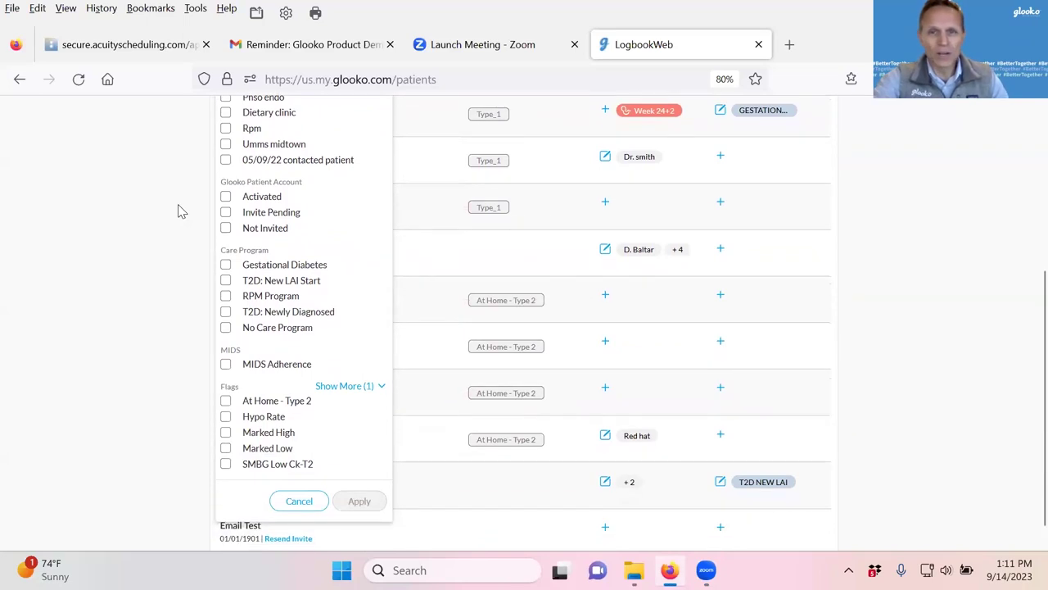
scroll(182, 211, down, 1)
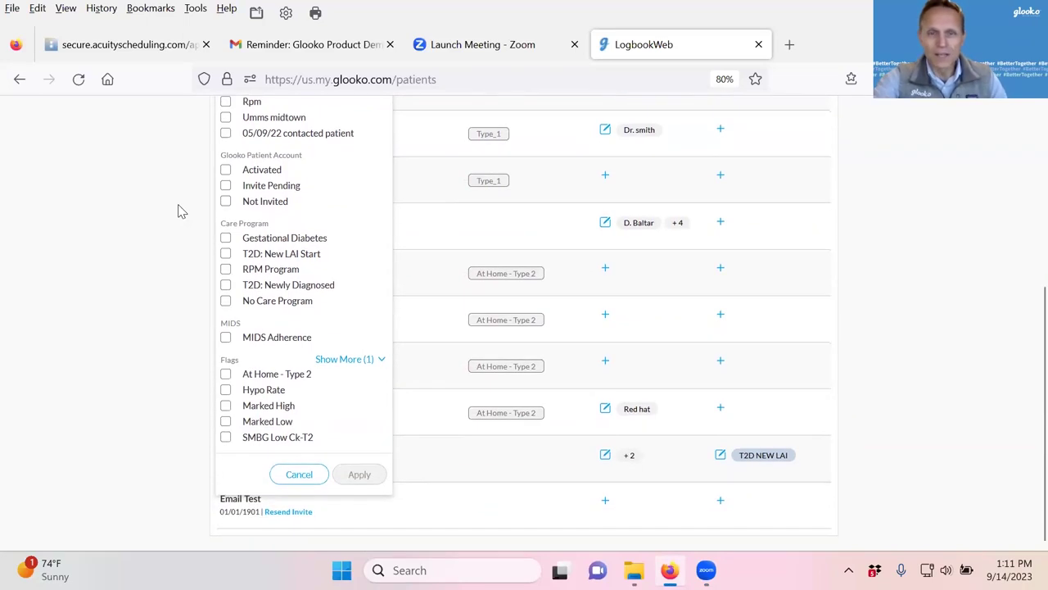
scroll(182, 211, up, 2)
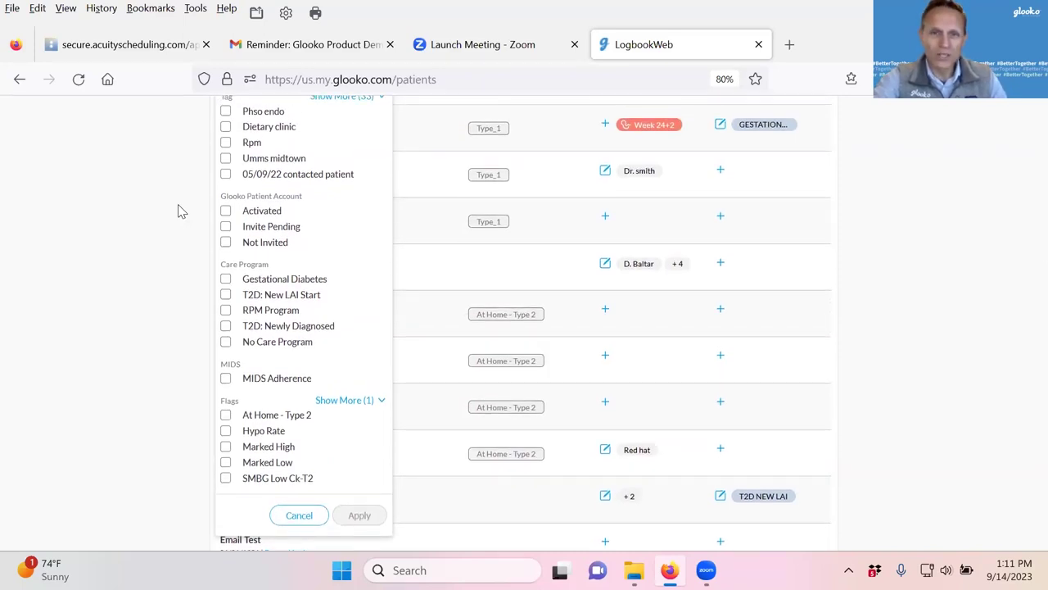
scroll(182, 211, up, 1)
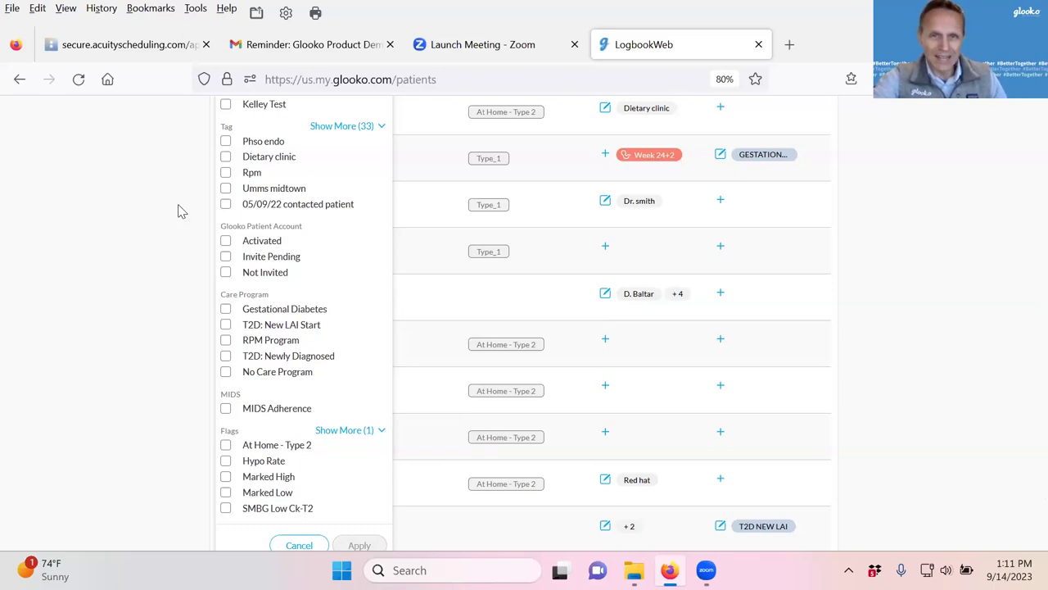
scroll(182, 211, down, 1)
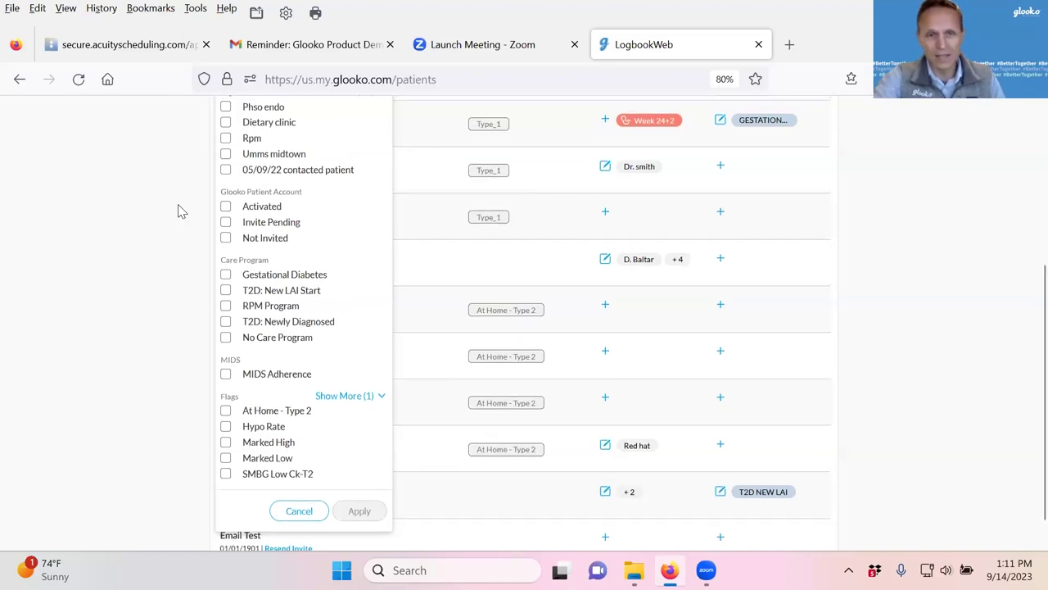
scroll(182, 211, up, 1)
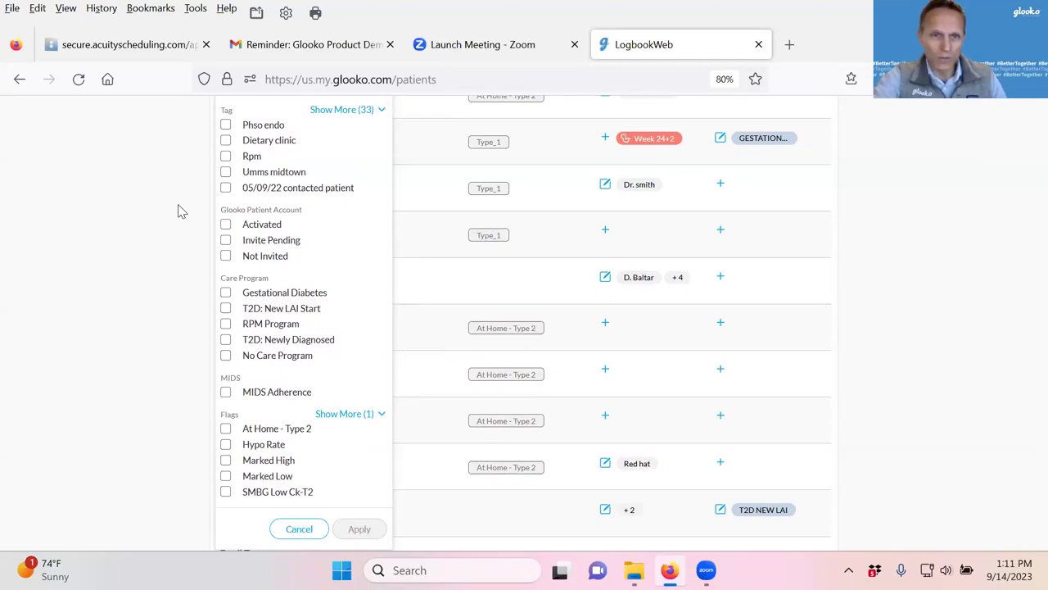
scroll(181, 211, up, 3)
scroll(182, 211, up, 2)
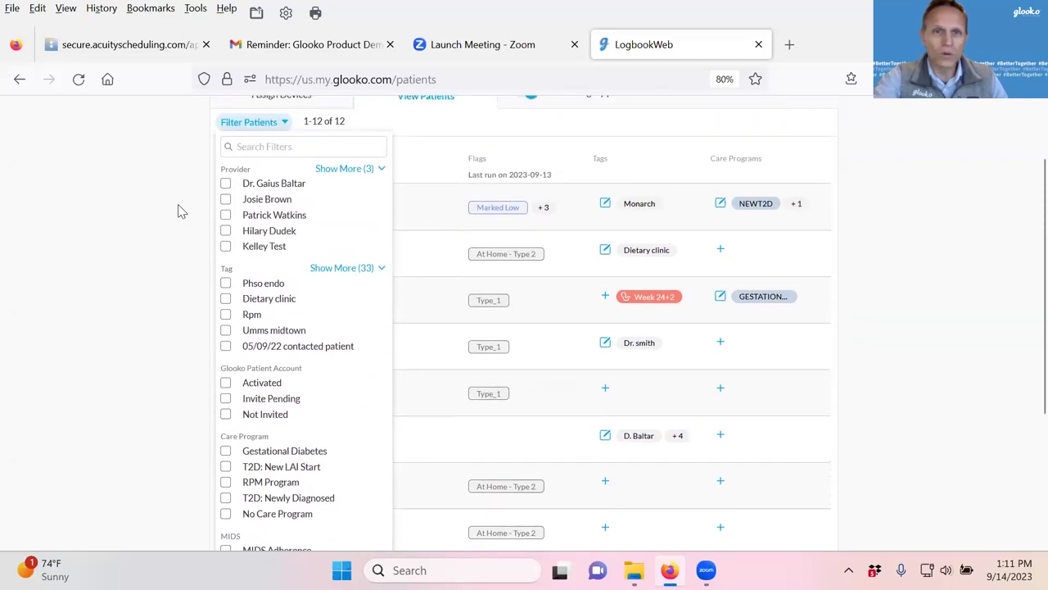
scroll(182, 211, up, 2)
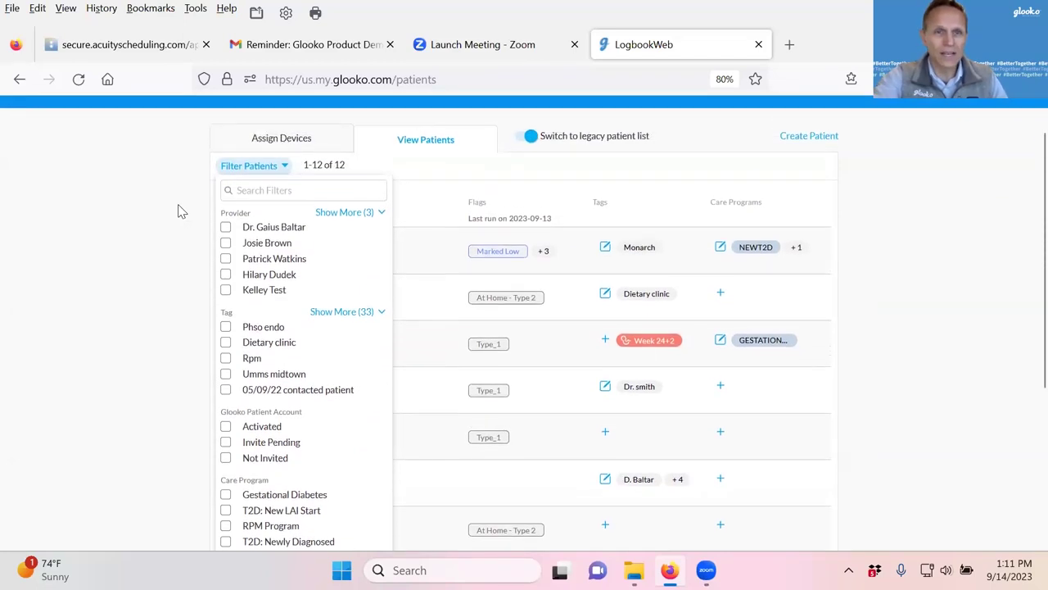
scroll(182, 212, up, 1)
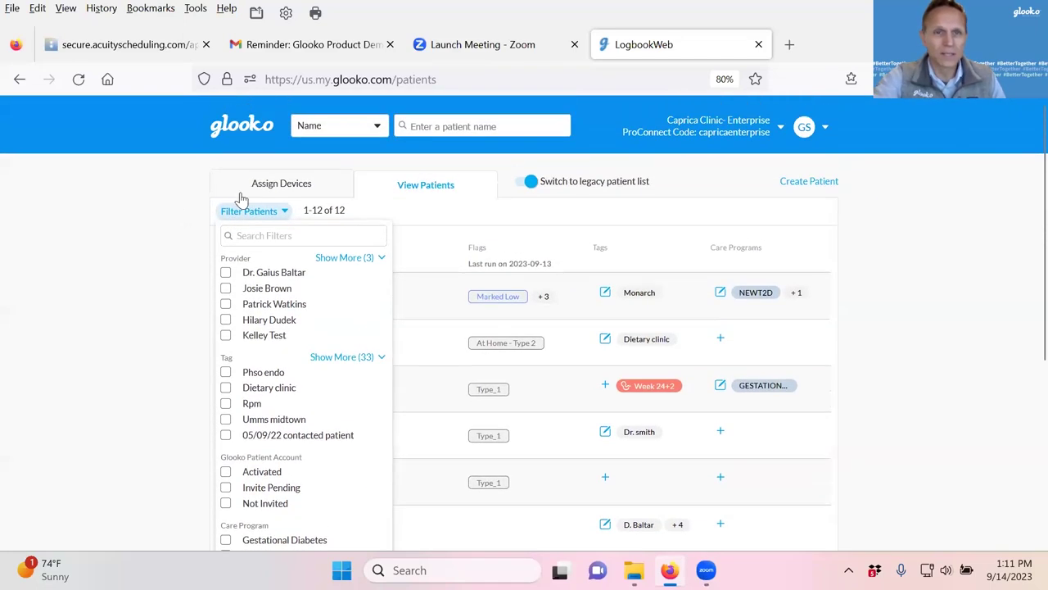
Open the device assignment view and examine the unassigned and recently assigned devices.
click(282, 184)
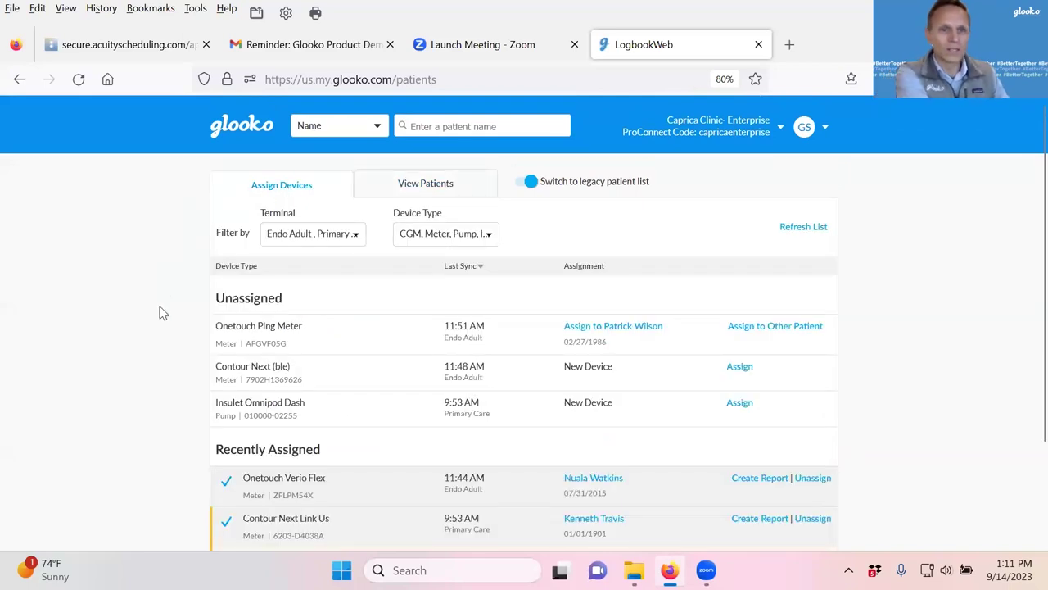
scroll(161, 313, down, 1)
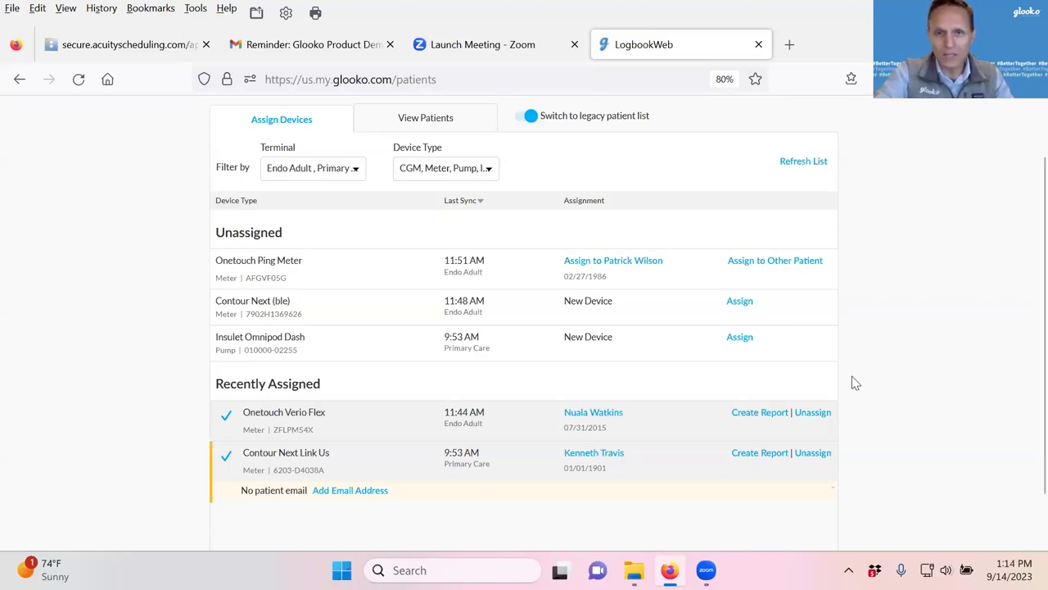
scroll(852, 382, down, 1)
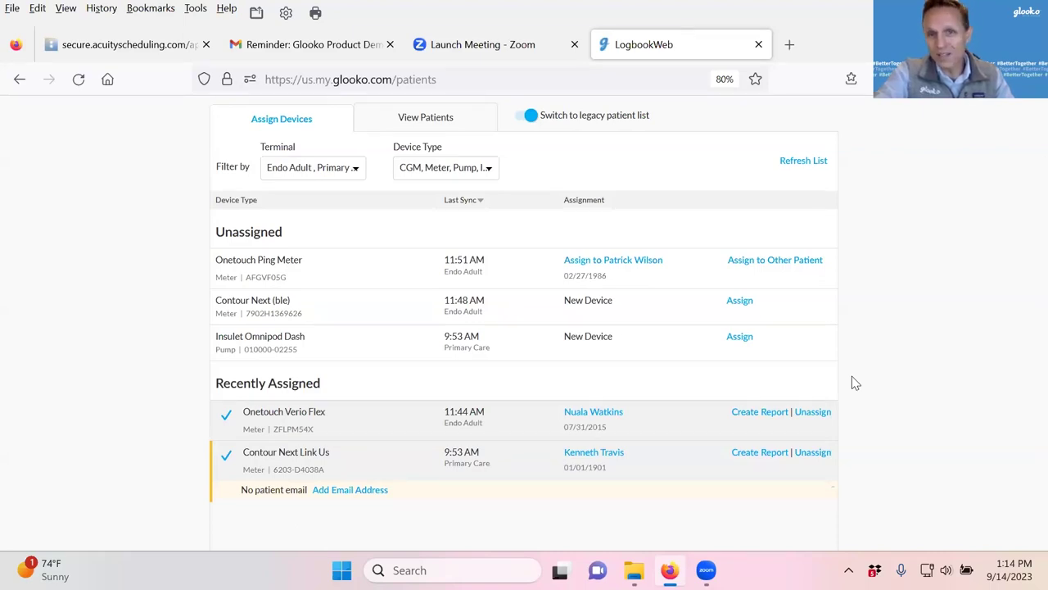
scroll(856, 383, down, 1)
scroll(856, 384, up, 1)
scroll(856, 384, up, 1)
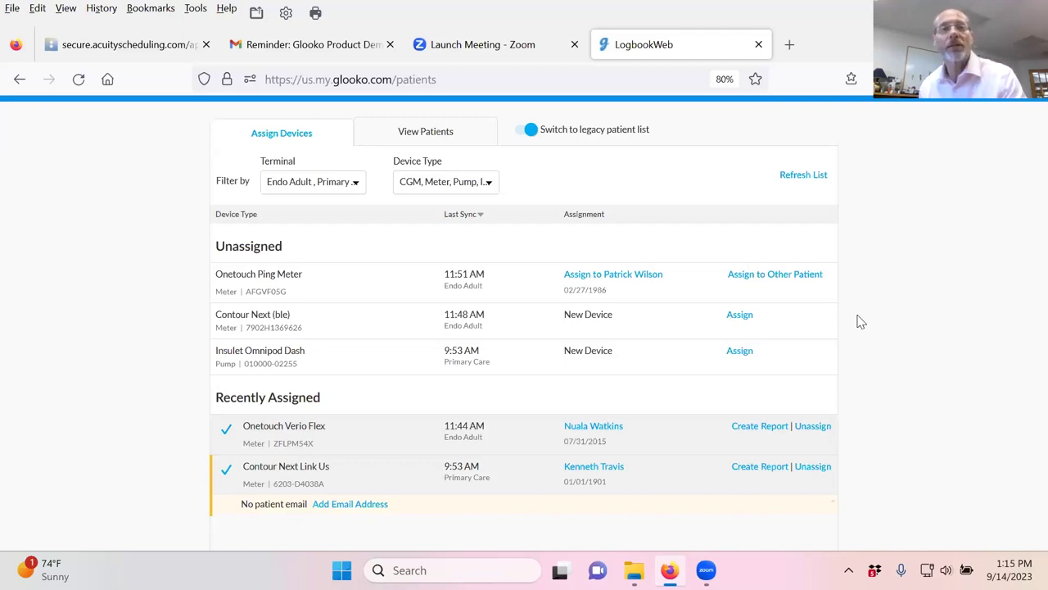
Return to the patient list and open the summary of the patient who synced today to review the glucose and insulin statistics.
click(400, 132)
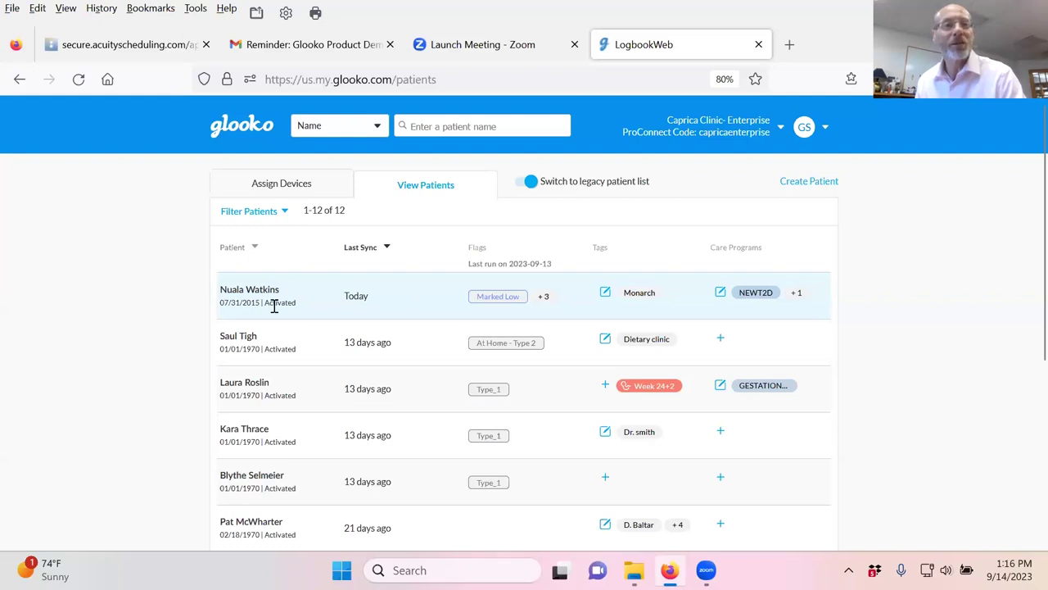
click(234, 295)
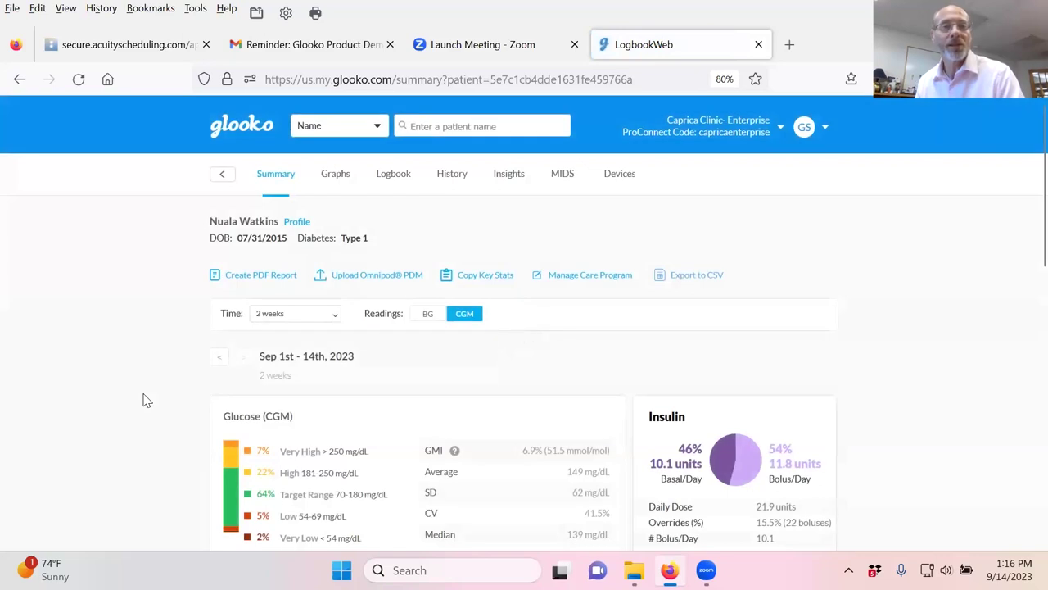
scroll(143, 399, down, 2)
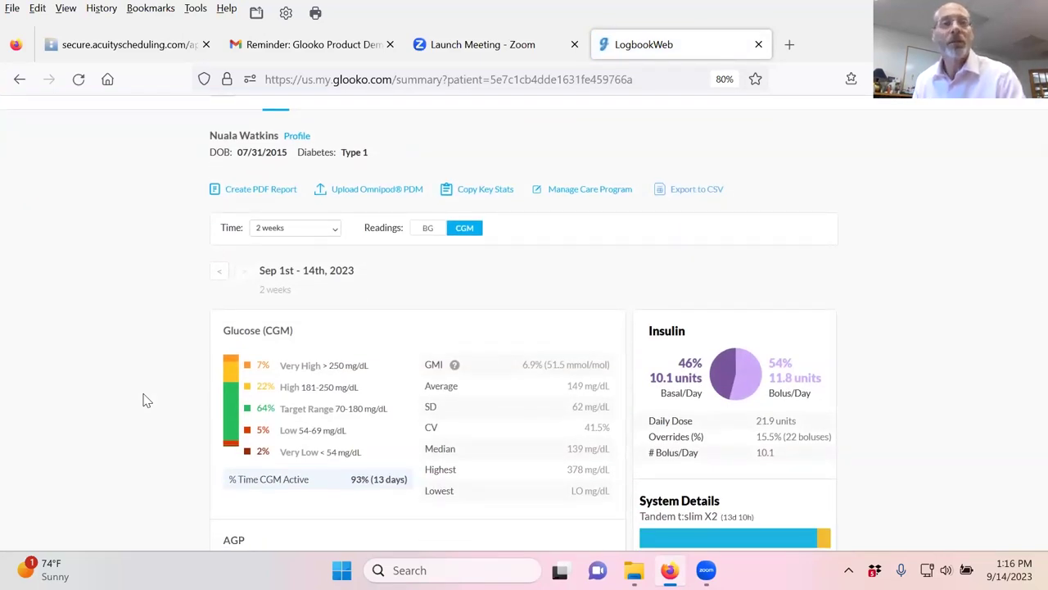
scroll(143, 400, up, 2)
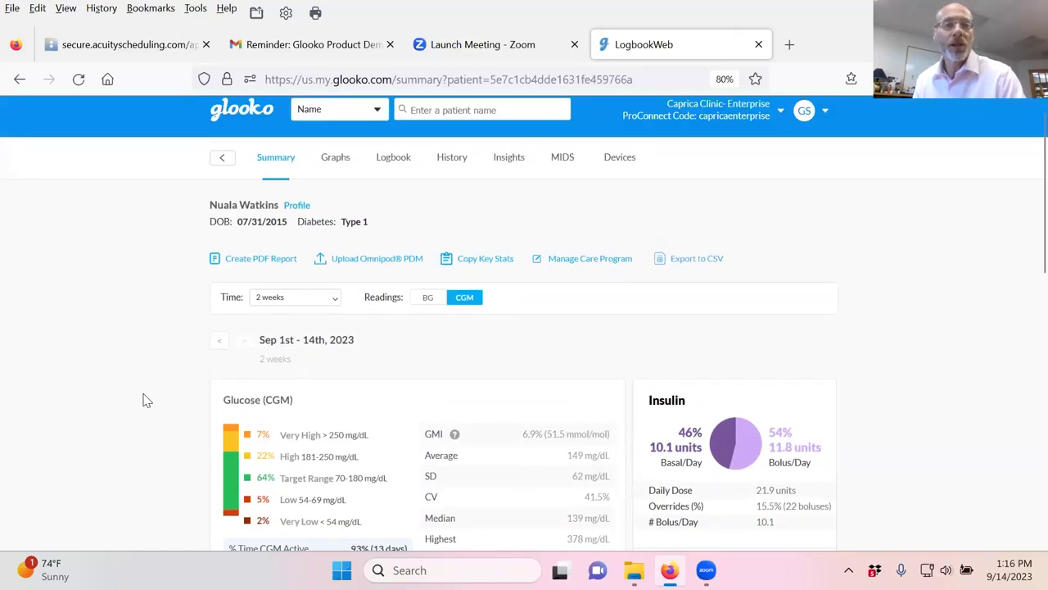
scroll(144, 400, down, 1)
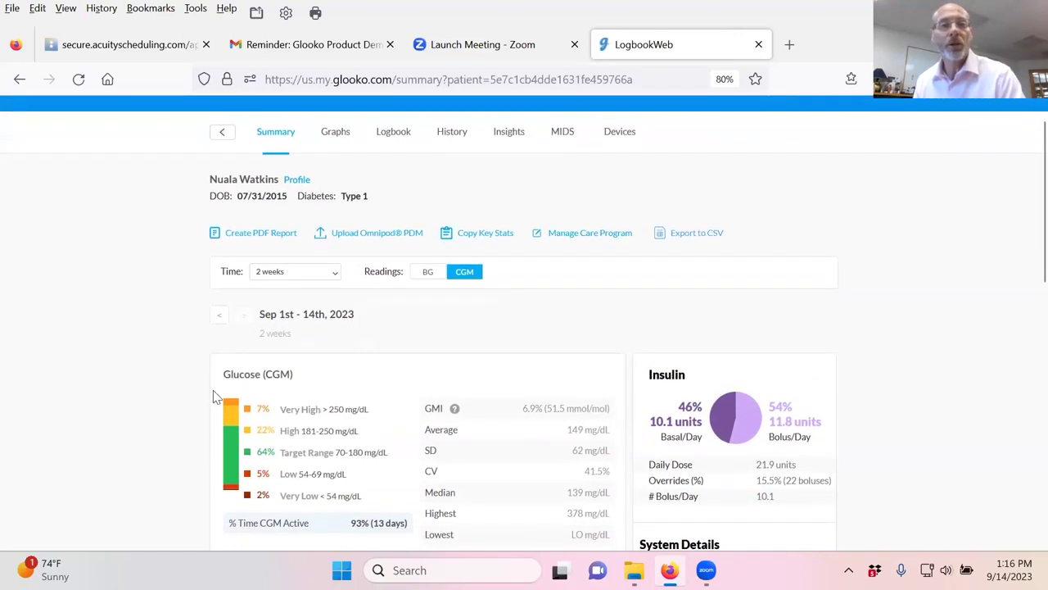
scroll(177, 403, up, 1)
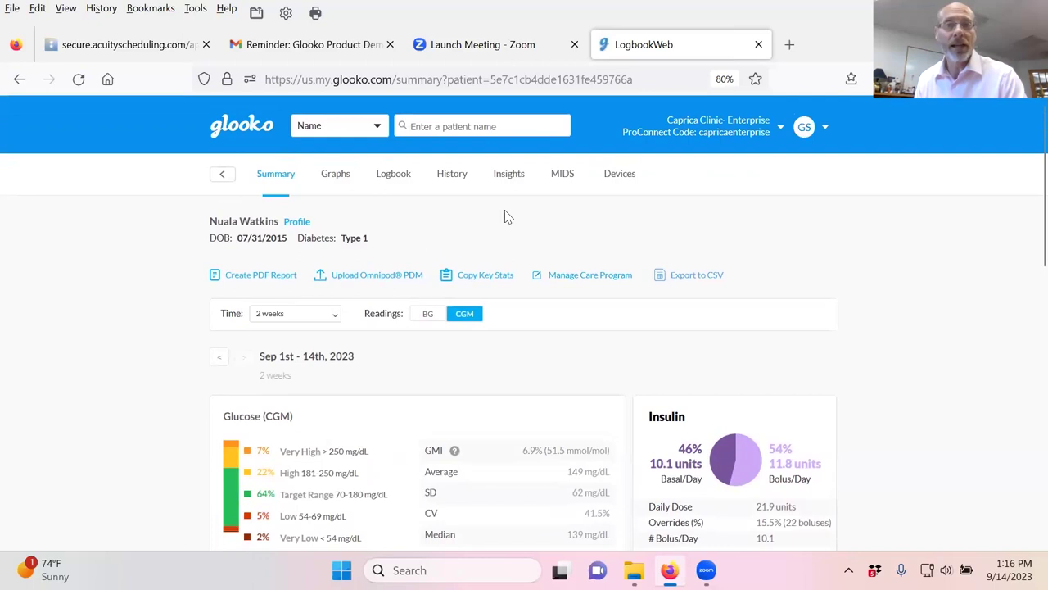
Open the patient's devices and view the Tandem t:slim X2 pump profiles with basal rates and carb ratios.
click(610, 179)
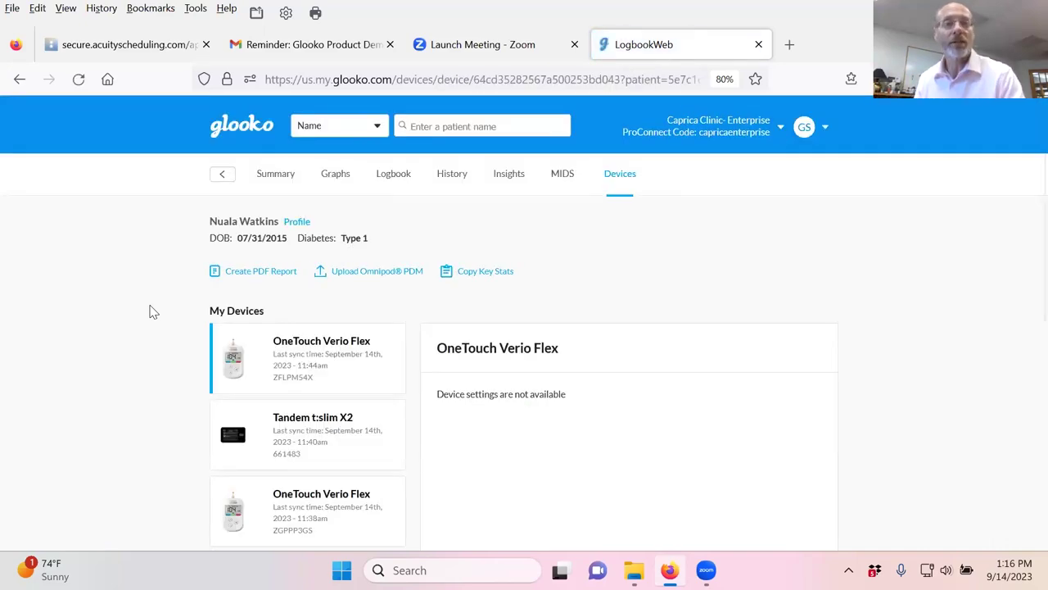
scroll(140, 401, down, 1)
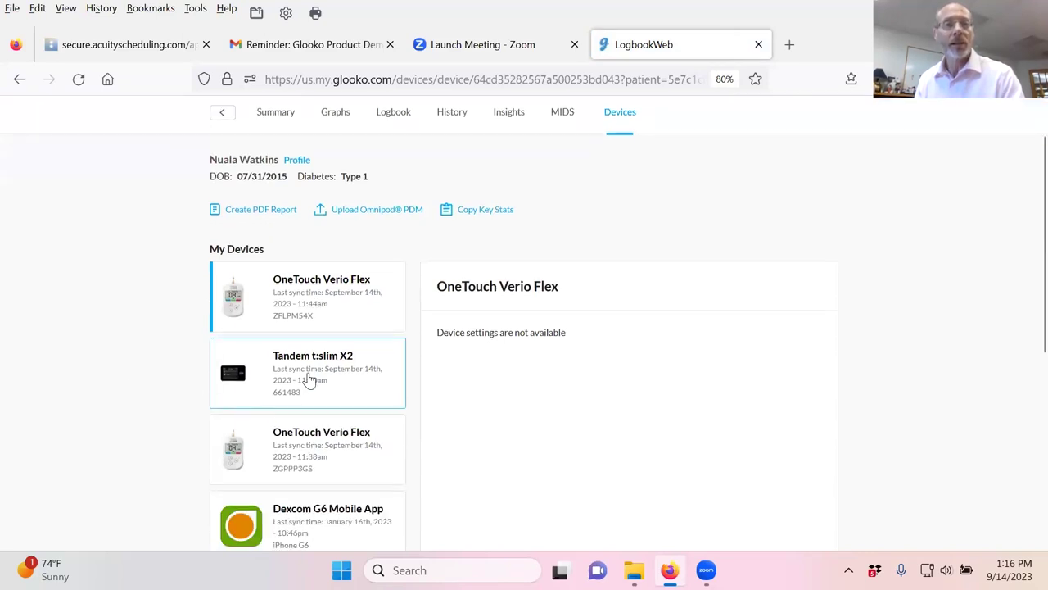
click(260, 382)
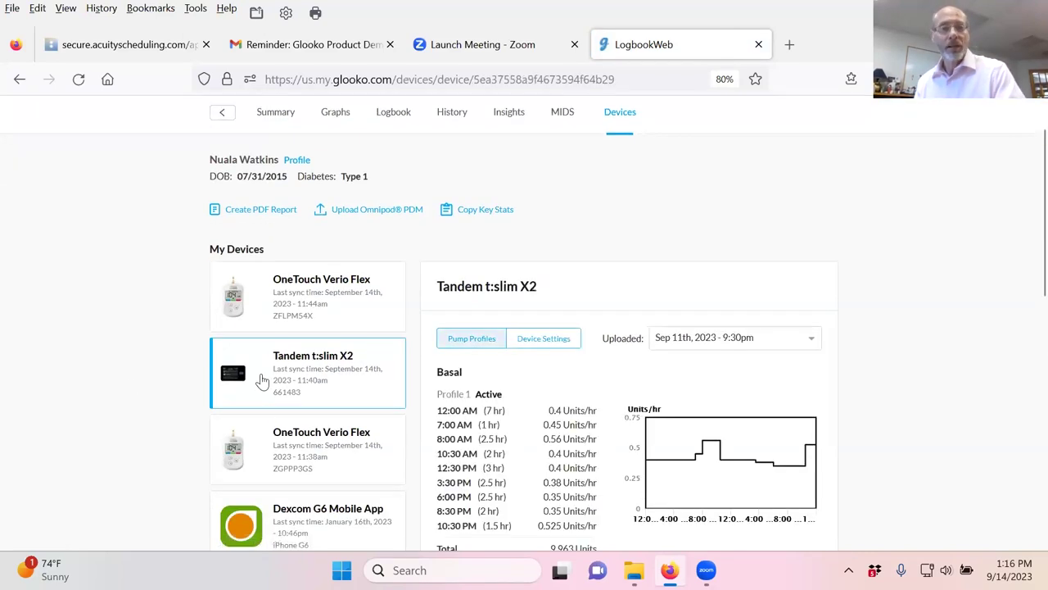
scroll(851, 385, down, 3)
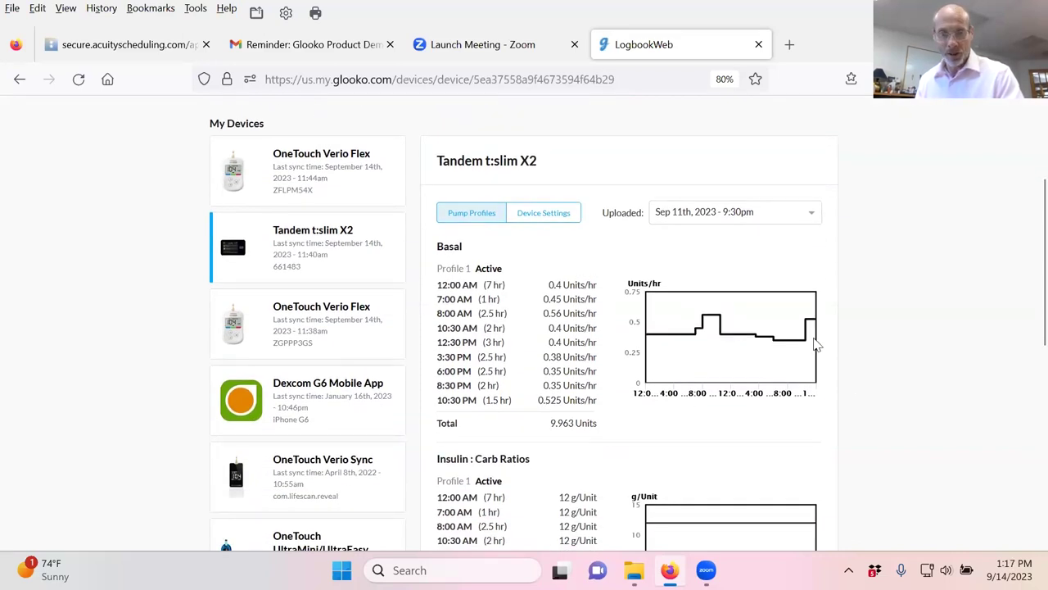
Examine the Tandem t:slim X2 carb ratios, sensitivity and BG target range, and view the pump's device settings.
scroll(833, 344, down, 1)
scroll(833, 344, down, 5)
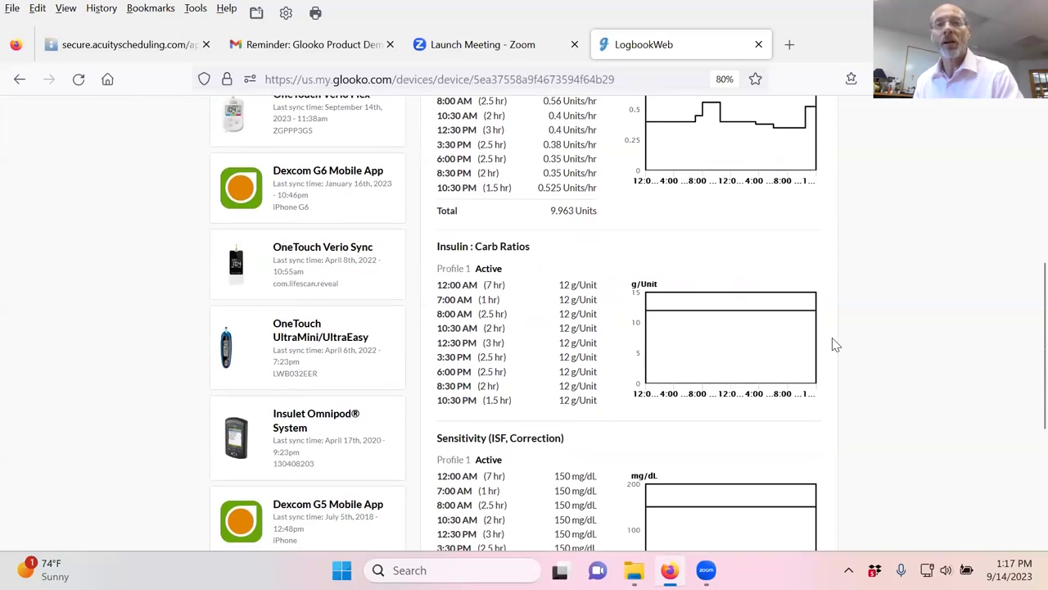
scroll(835, 344, down, 5)
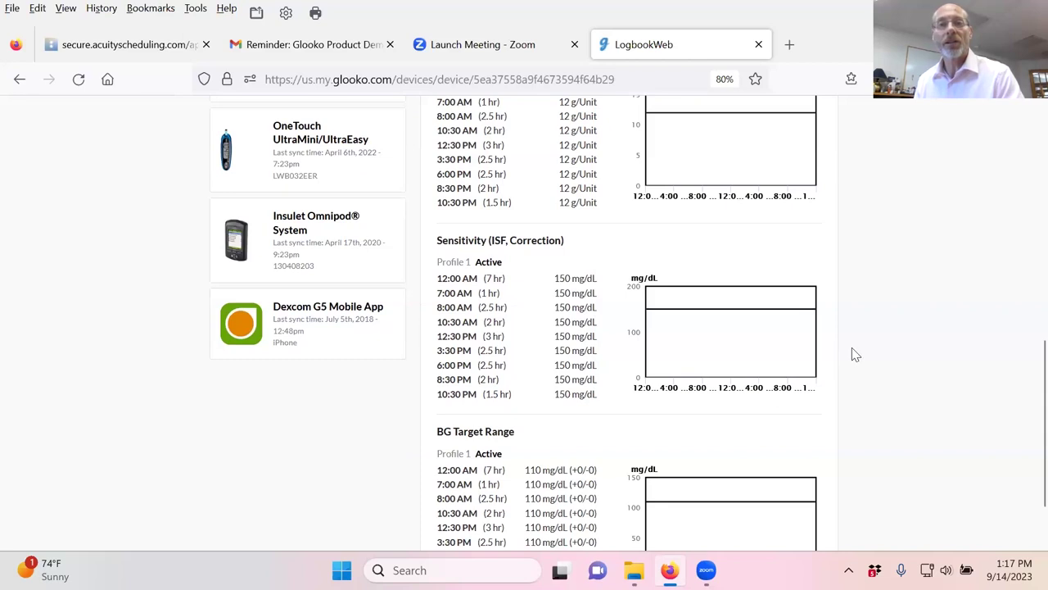
scroll(852, 348, down, 2)
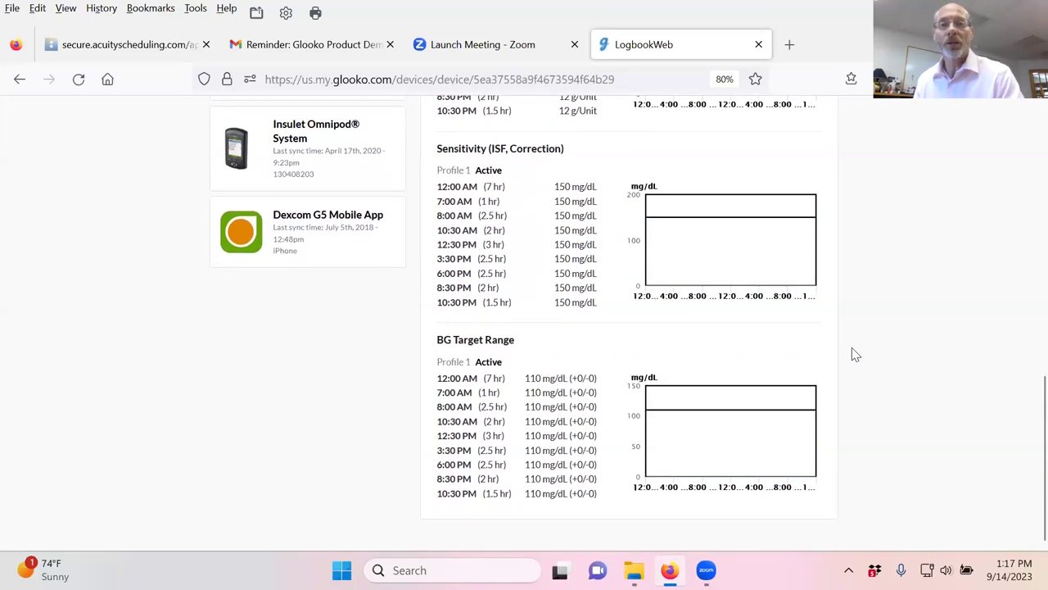
scroll(852, 347, up, 15)
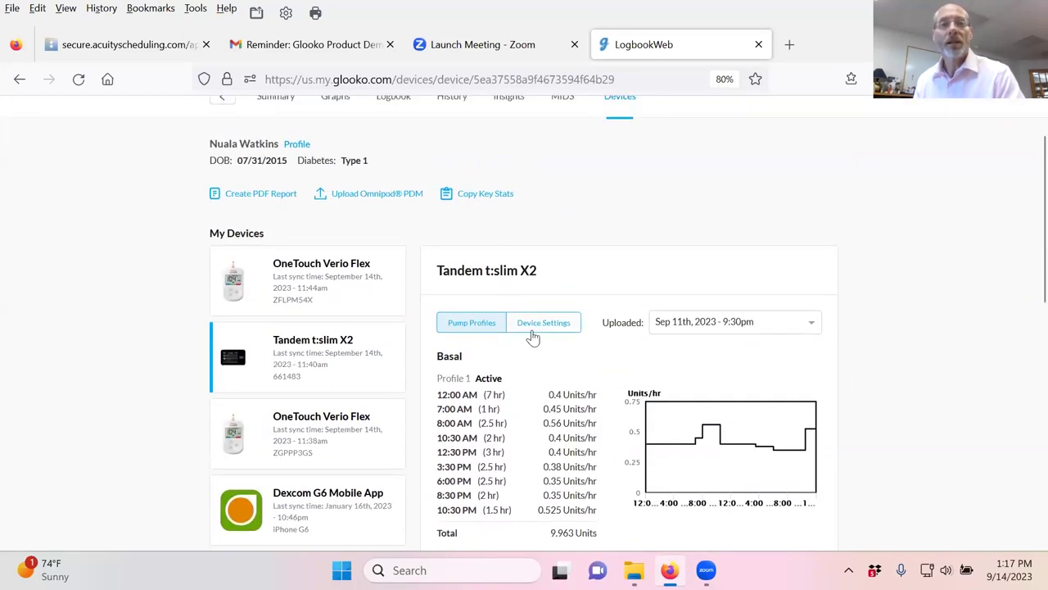
click(533, 332)
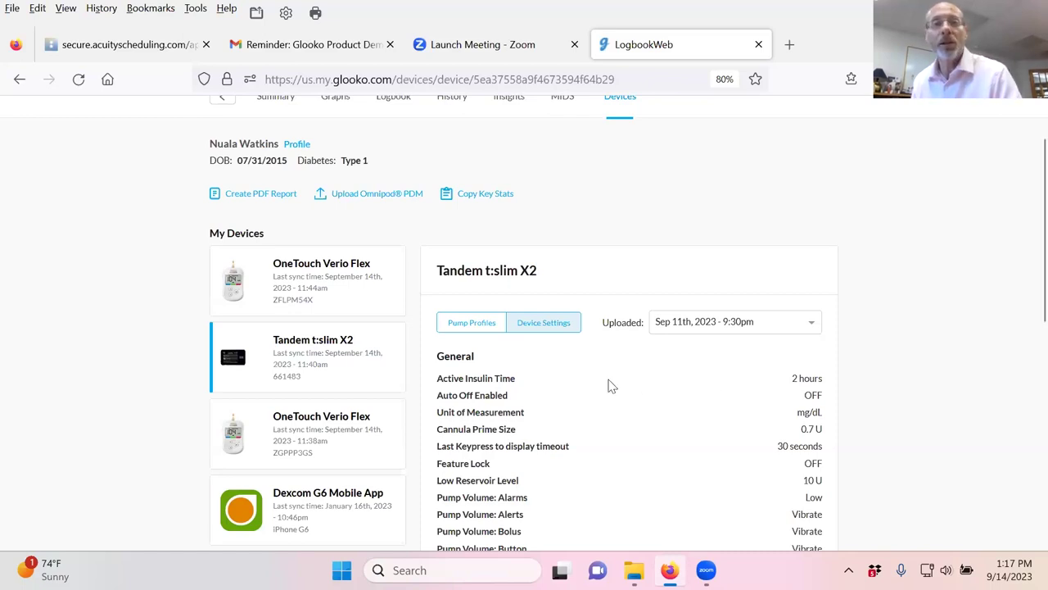
Return to the pump profiles and review the basal rates, carb ratios, correction sensitivity and BG target range by time of day.
click(455, 324)
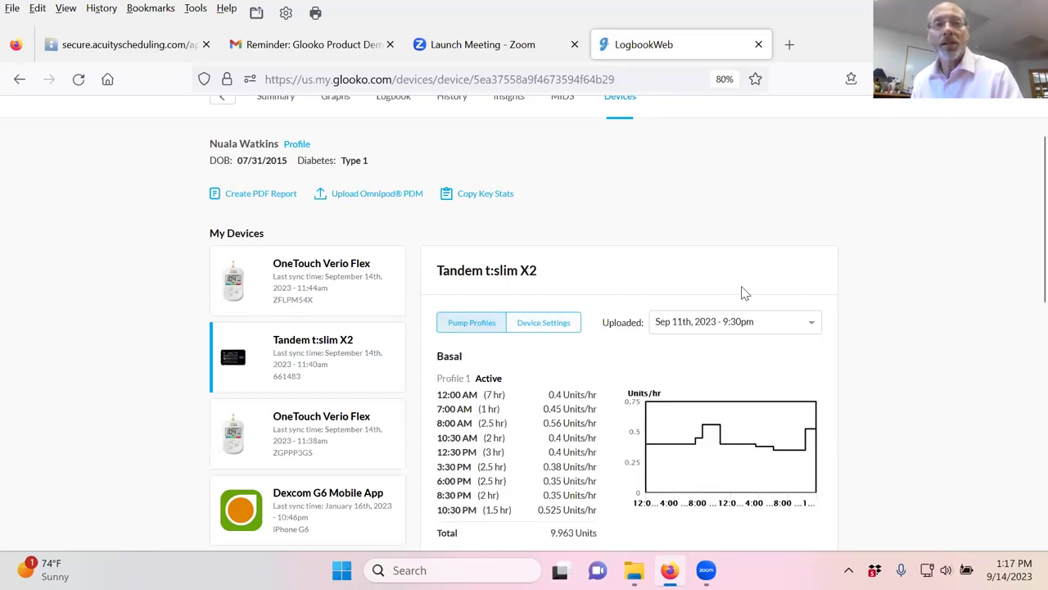
scroll(844, 360, down, 3)
scroll(844, 362, down, 1)
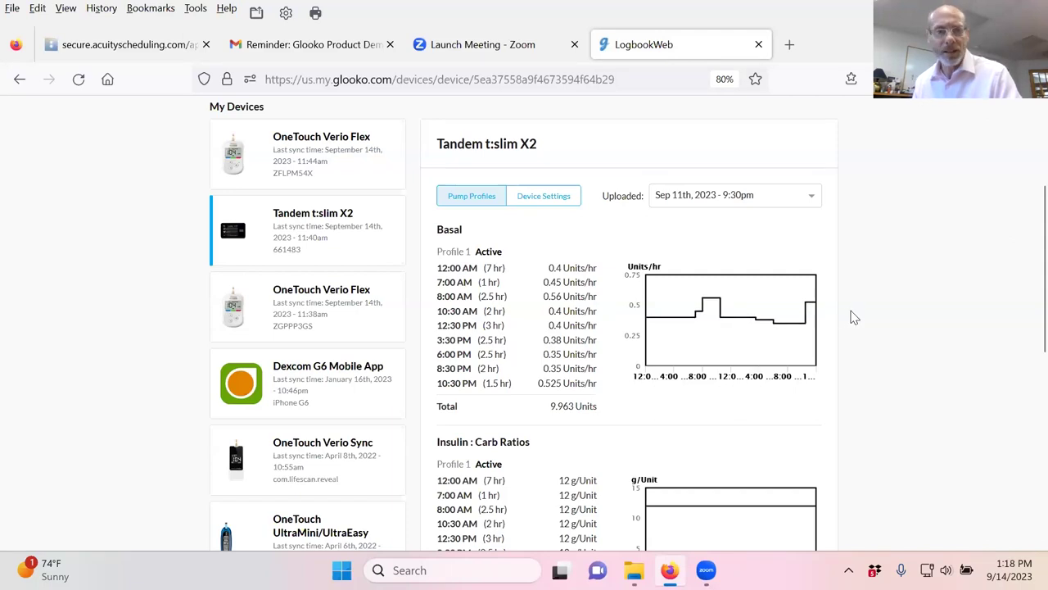
scroll(854, 316, up, 1)
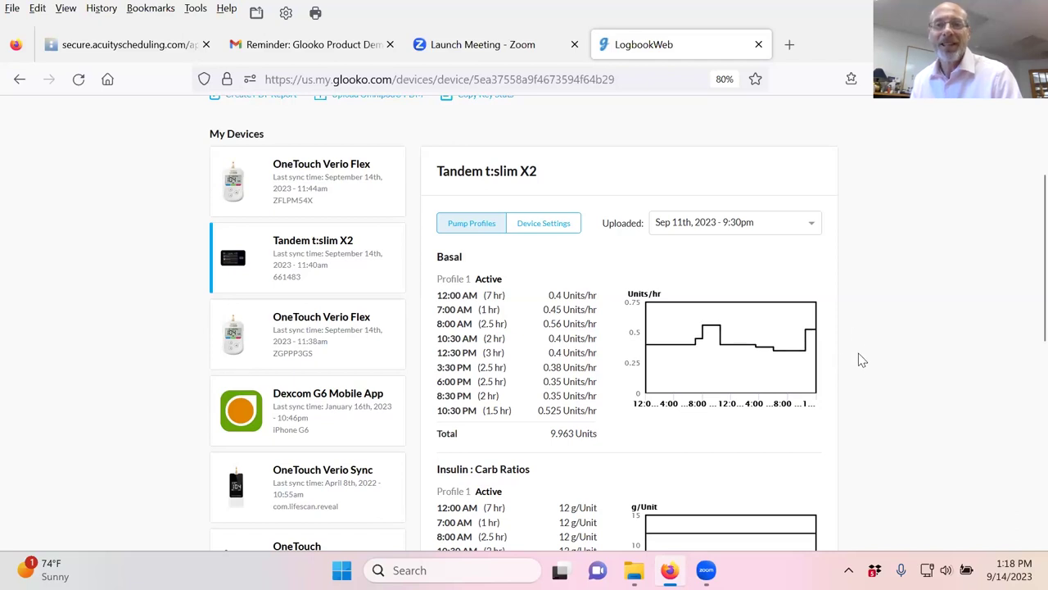
scroll(854, 330, down, 5)
scroll(854, 330, down, 1)
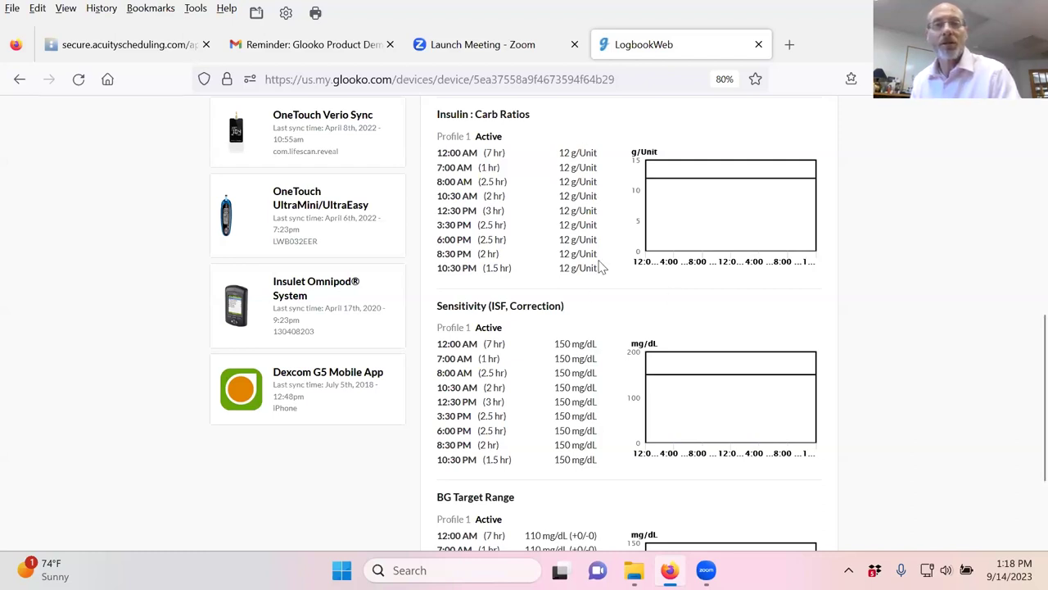
scroll(596, 293, down, 2)
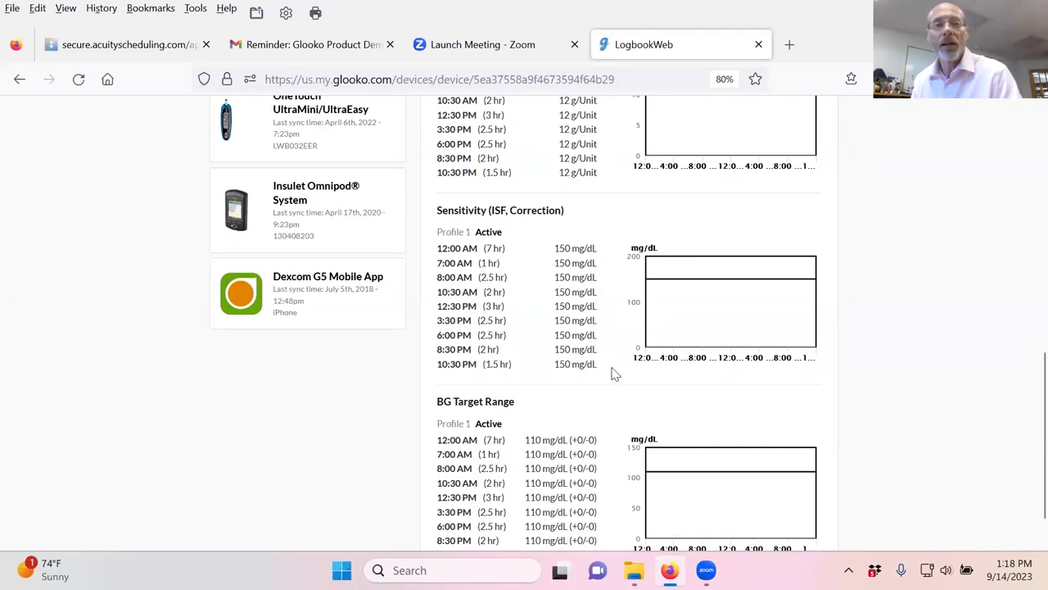
scroll(615, 373, down, 1)
scroll(615, 374, up, 1)
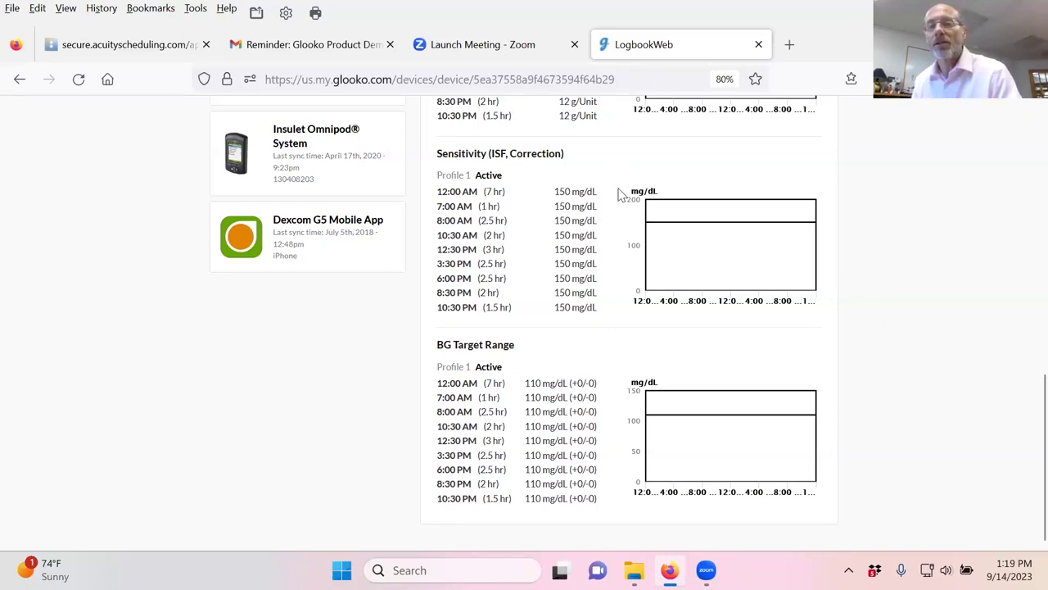
scroll(620, 195, up, 1)
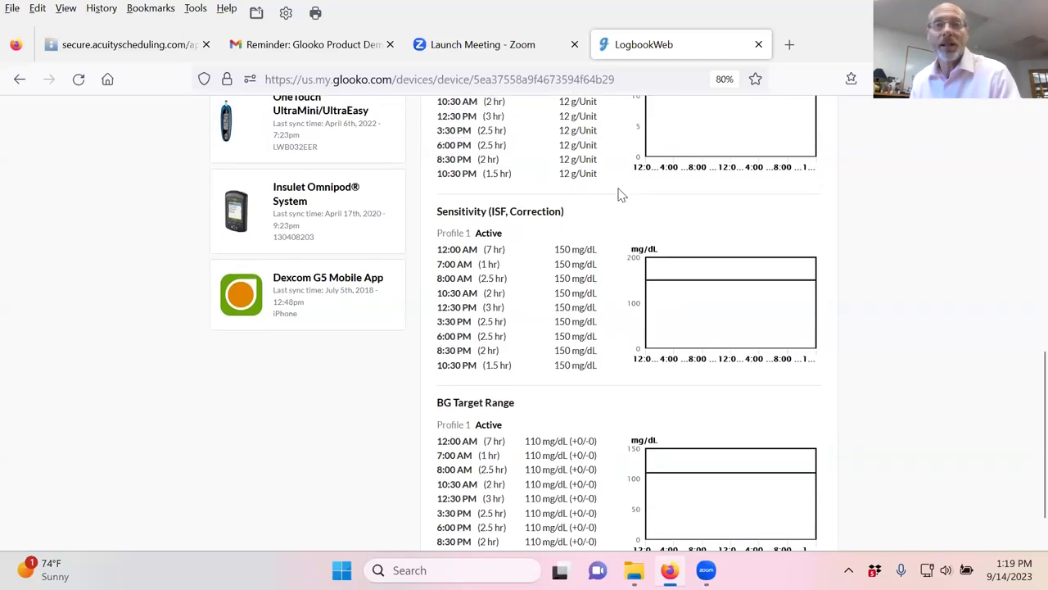
scroll(620, 194, up, 4)
scroll(620, 194, up, 6)
scroll(620, 194, up, 1)
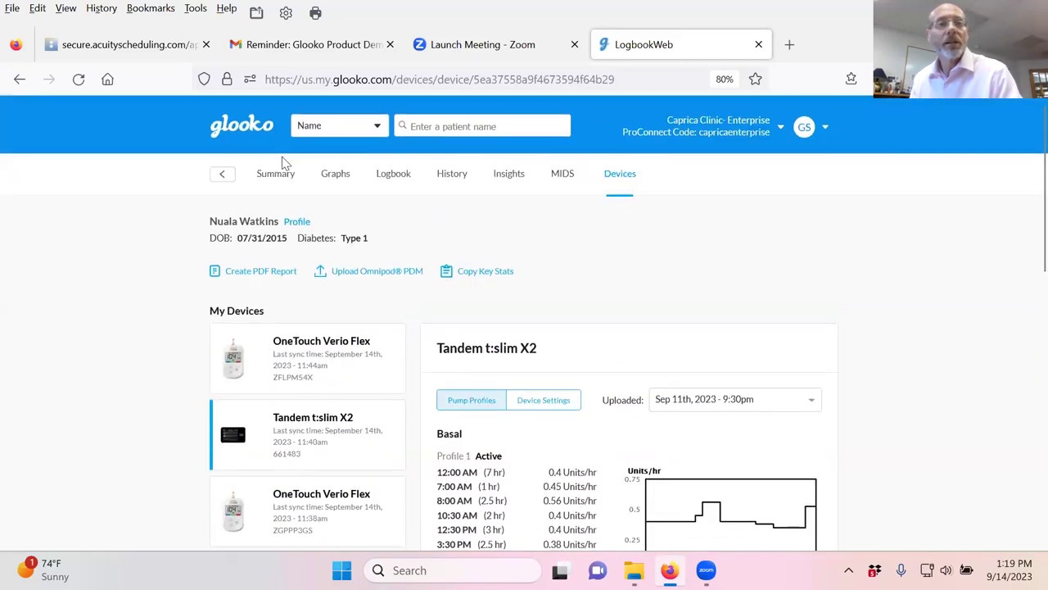
Open the patient's summary and set its time period to Custom Range.
click(275, 176)
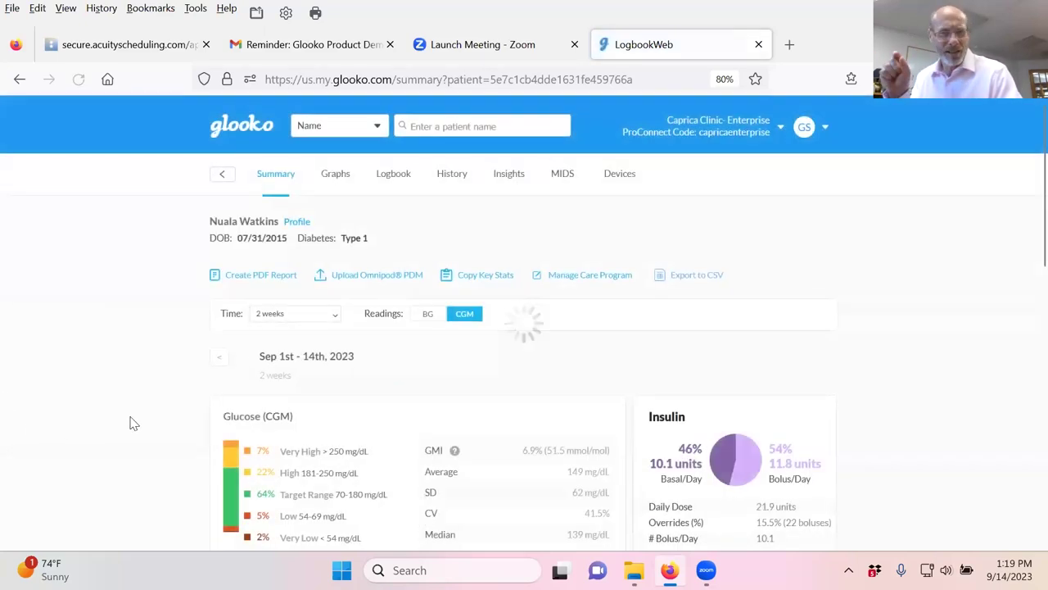
scroll(127, 411, down, 2)
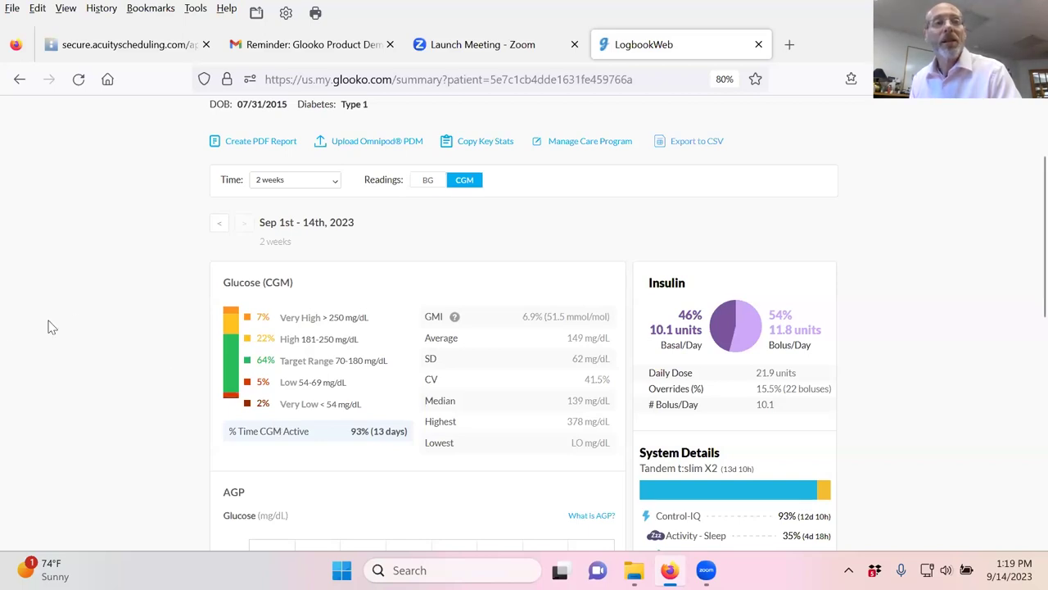
click(338, 180)
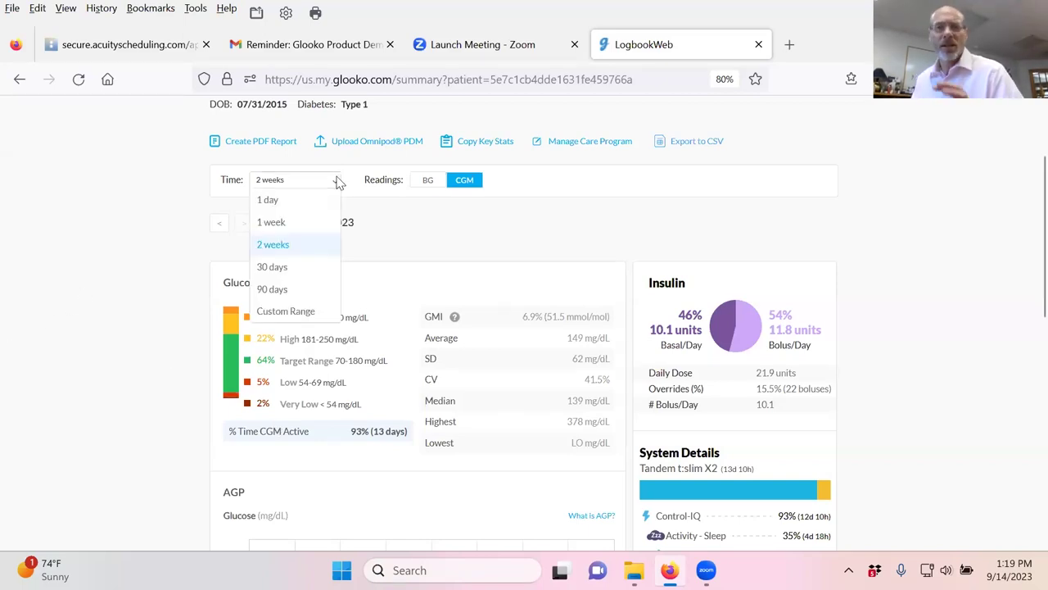
click(296, 245)
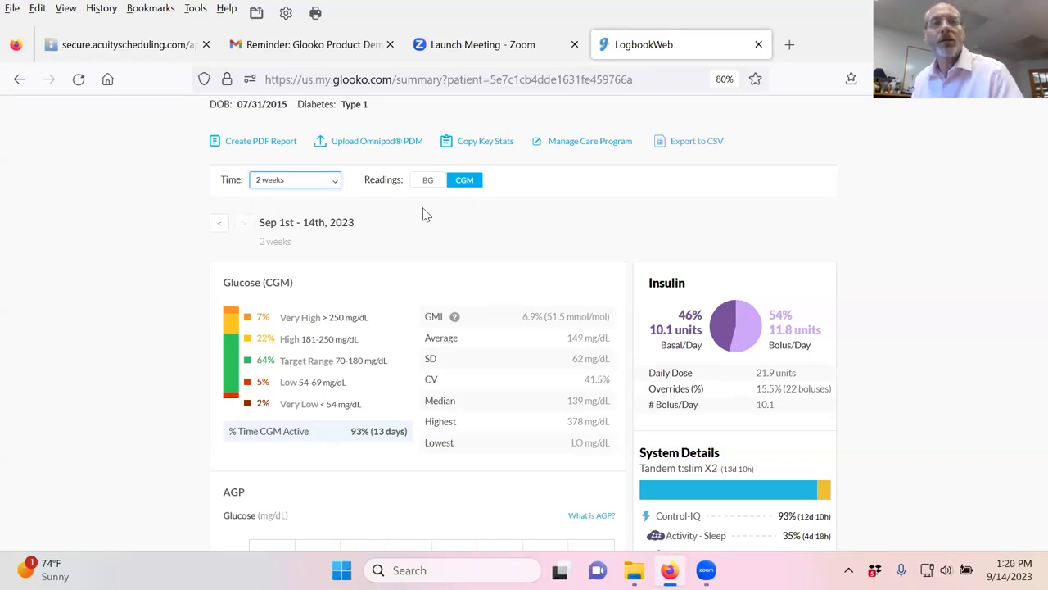
click(332, 186)
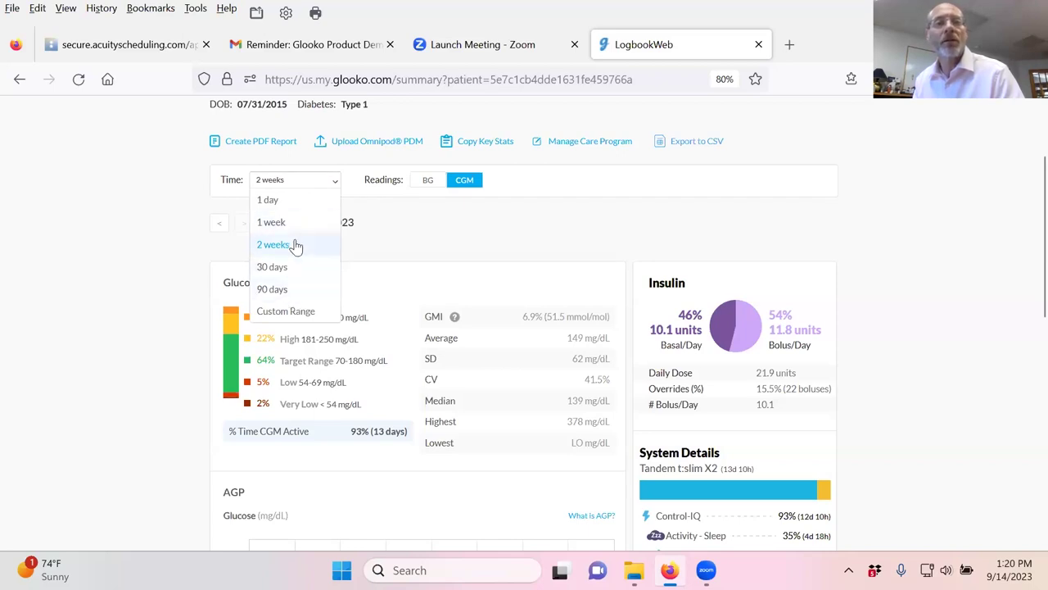
click(292, 316)
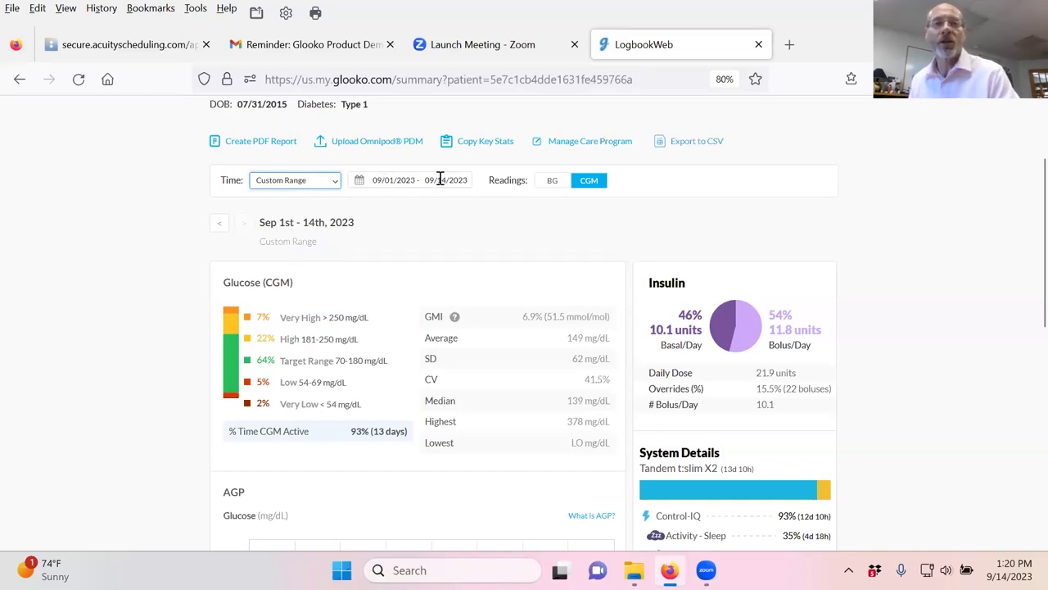
click(431, 232)
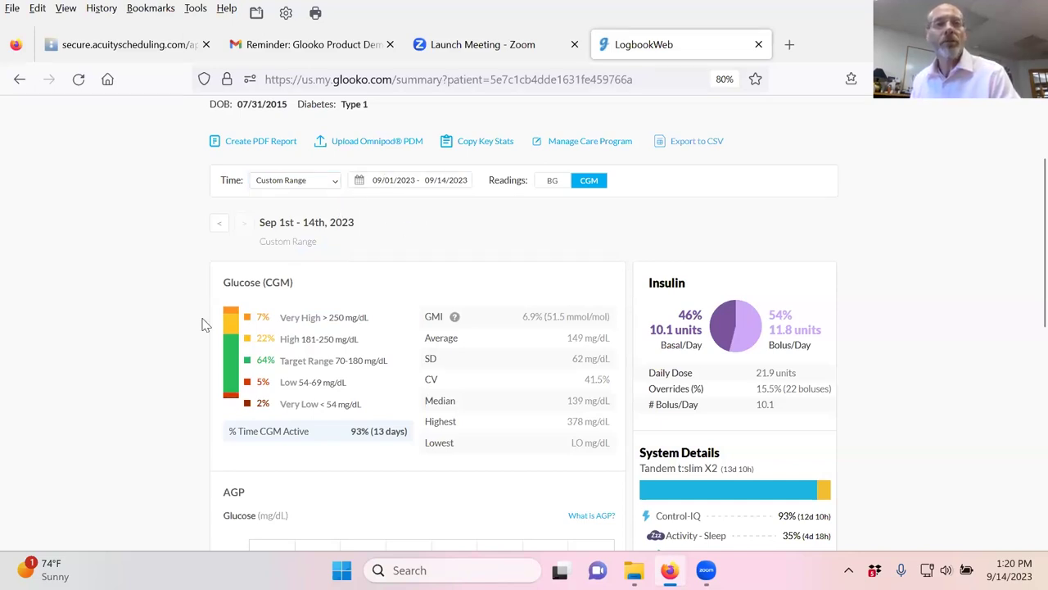
Examine the AGP chart's median and percentile glucose values at several times of day.
scroll(185, 339, down, 2)
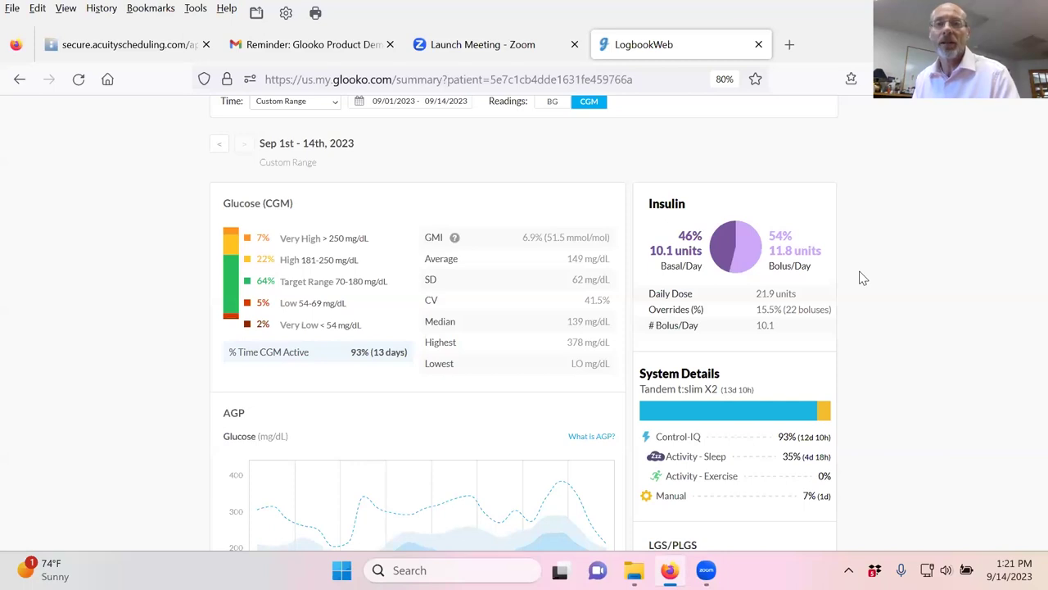
scroll(863, 278, down, 5)
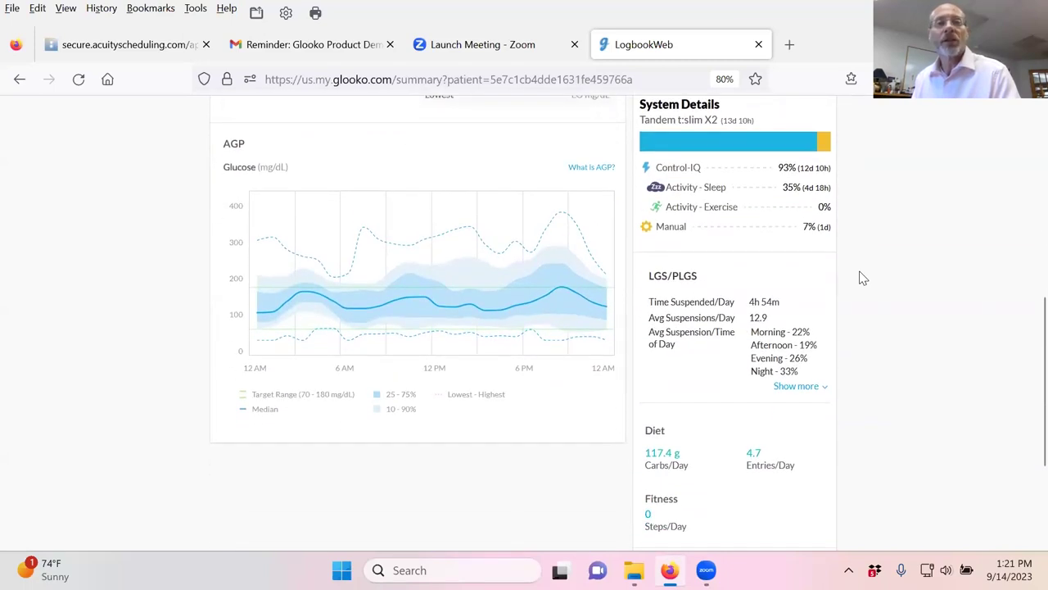
scroll(863, 279, down, 4)
scroll(861, 276, up, 3)
mouse_move(316, 257)
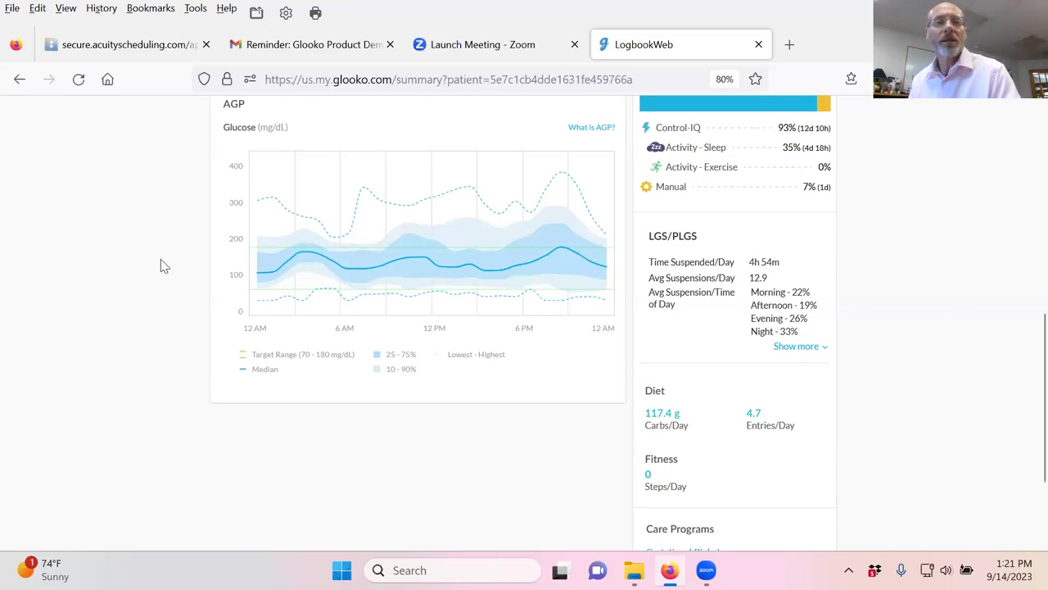
mouse_move(265, 277)
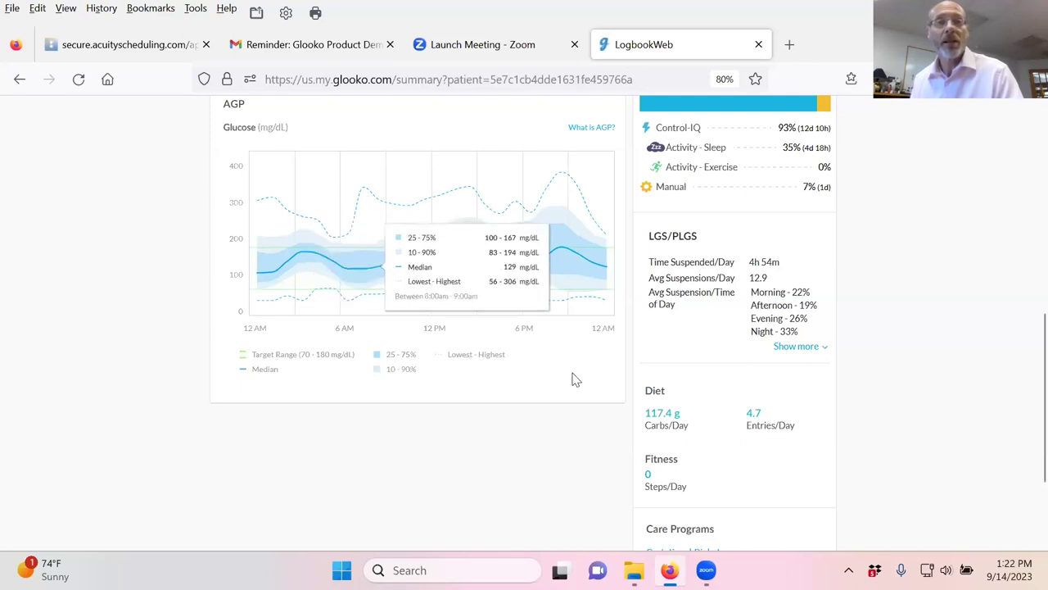
mouse_move(556, 229)
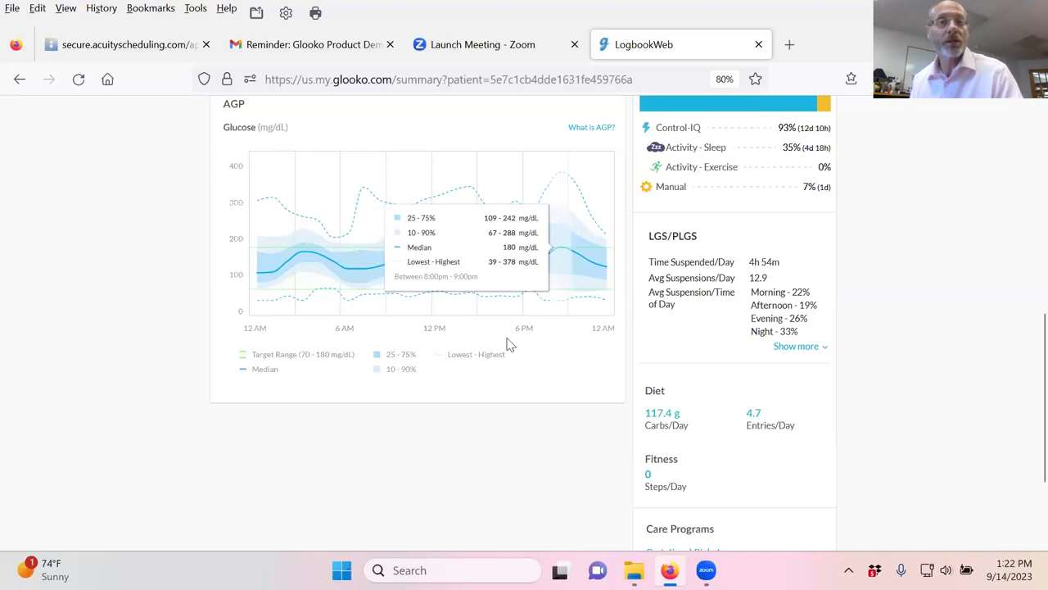
mouse_move(357, 296)
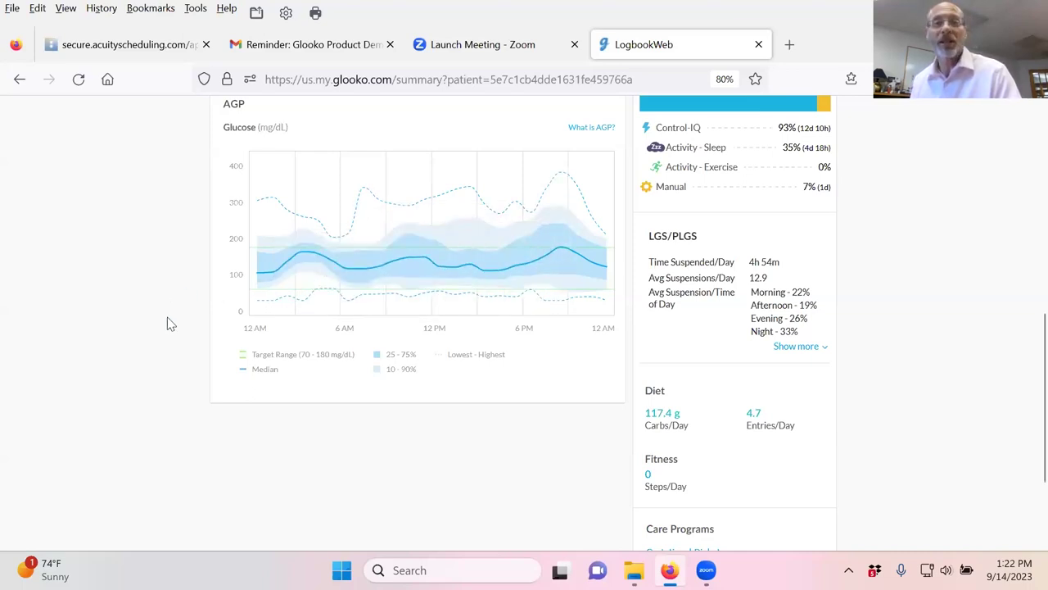
Review the summary's insulin, system details, LGS/PLGS, diet, fitness and care program sections.
scroll(167, 323, down, 3)
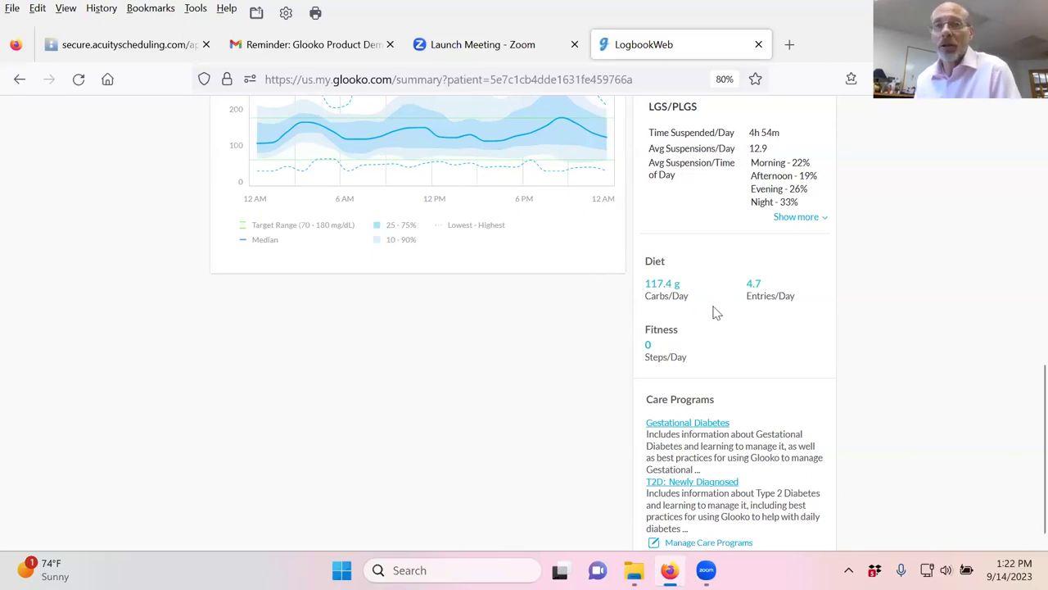
scroll(715, 312, up, 5)
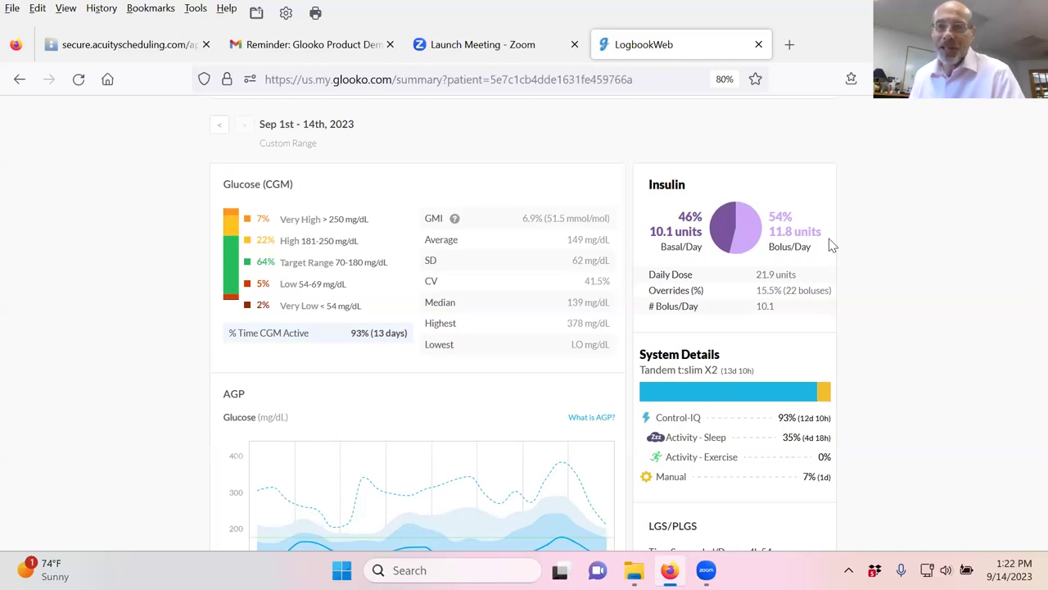
scroll(841, 276, down, 1)
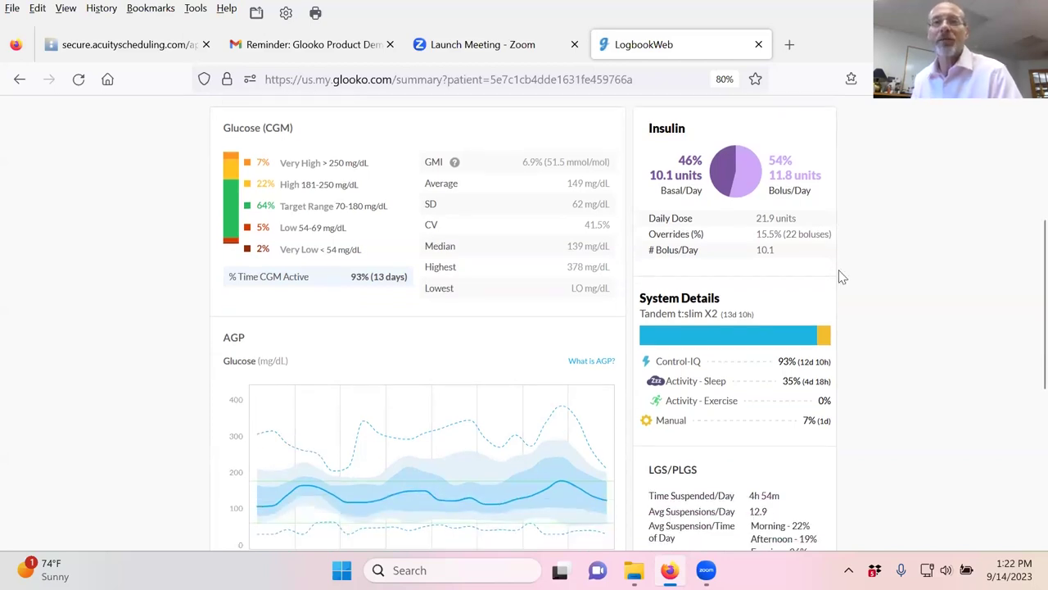
scroll(841, 277, up, 1)
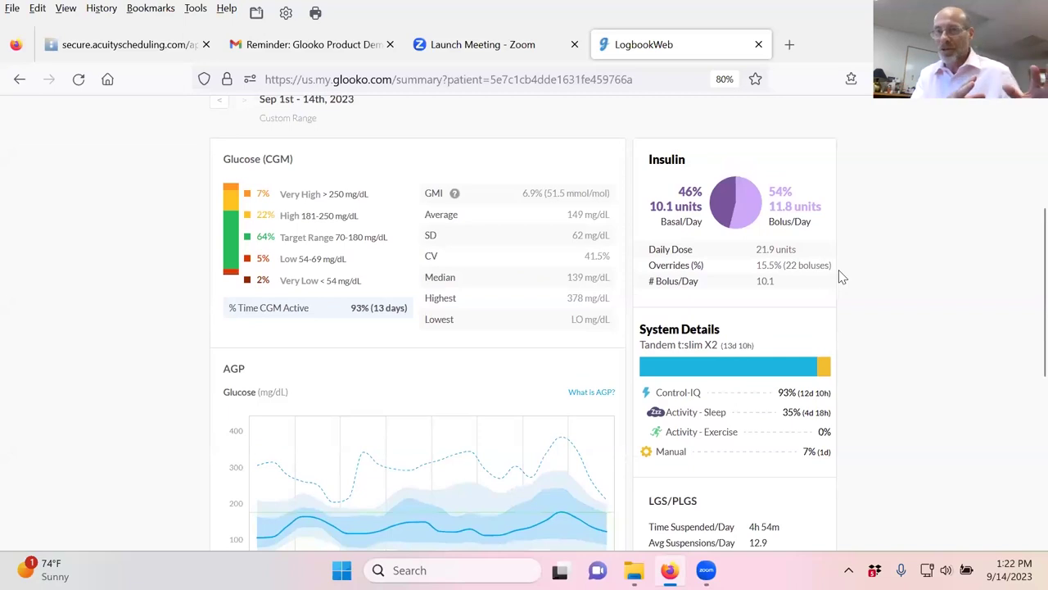
scroll(841, 277, down, 8)
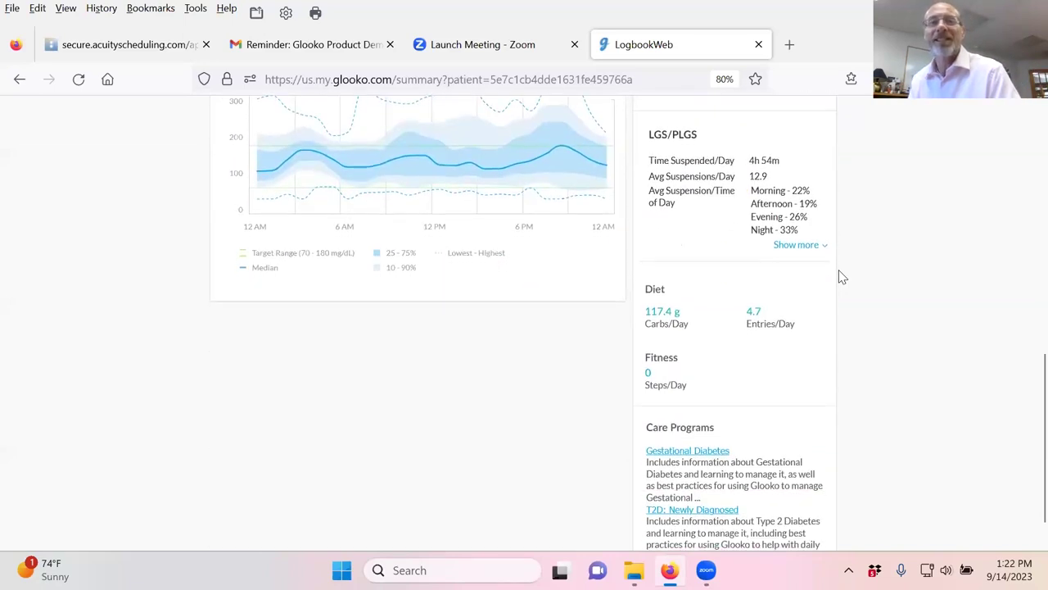
scroll(841, 277, down, 1)
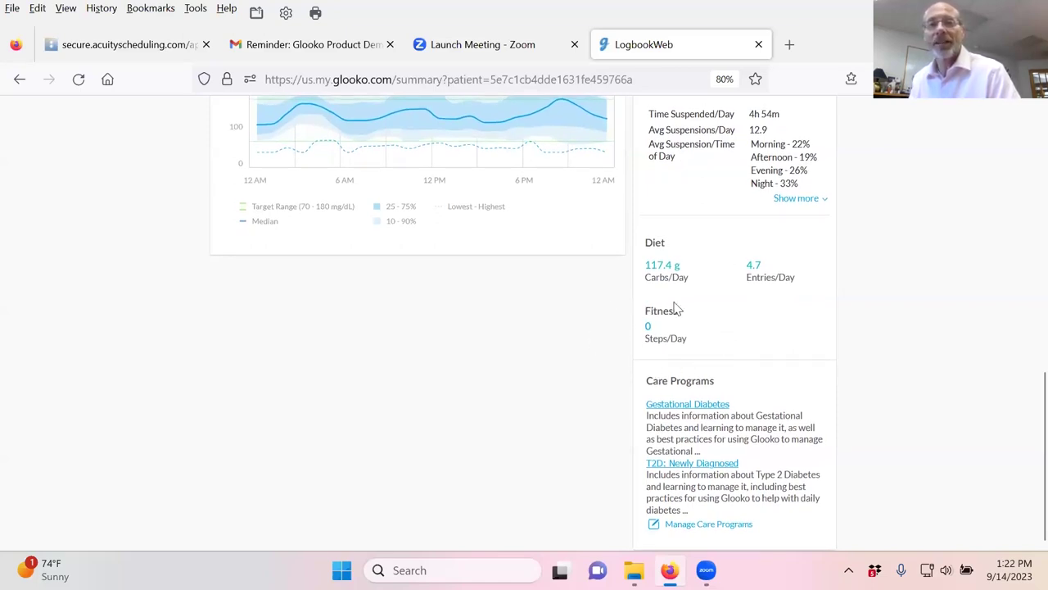
Open the patient's insights and view the set and site change event patterns.
scroll(598, 352, up, 10)
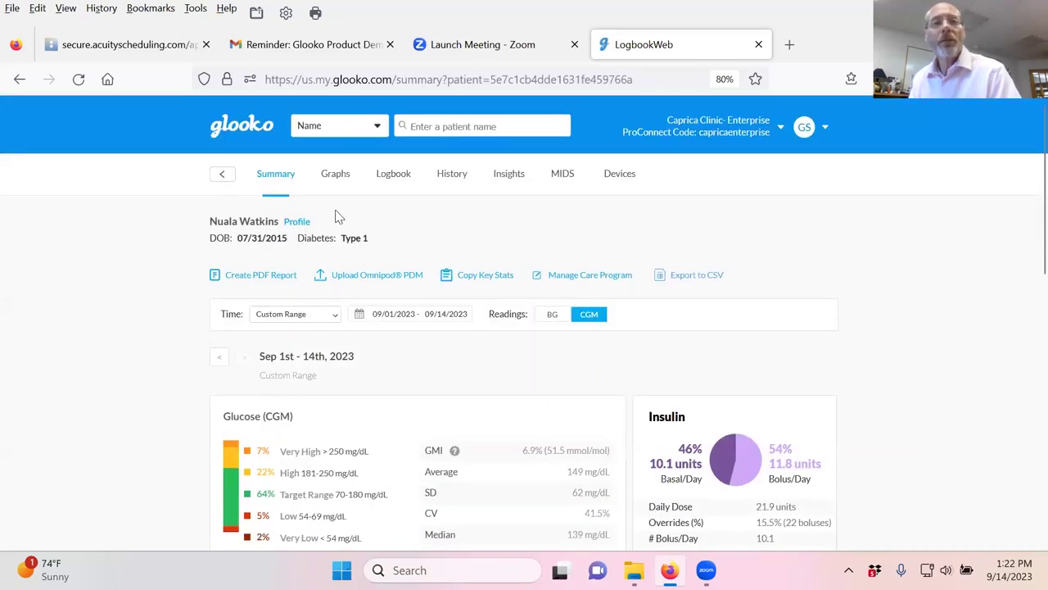
click(509, 185)
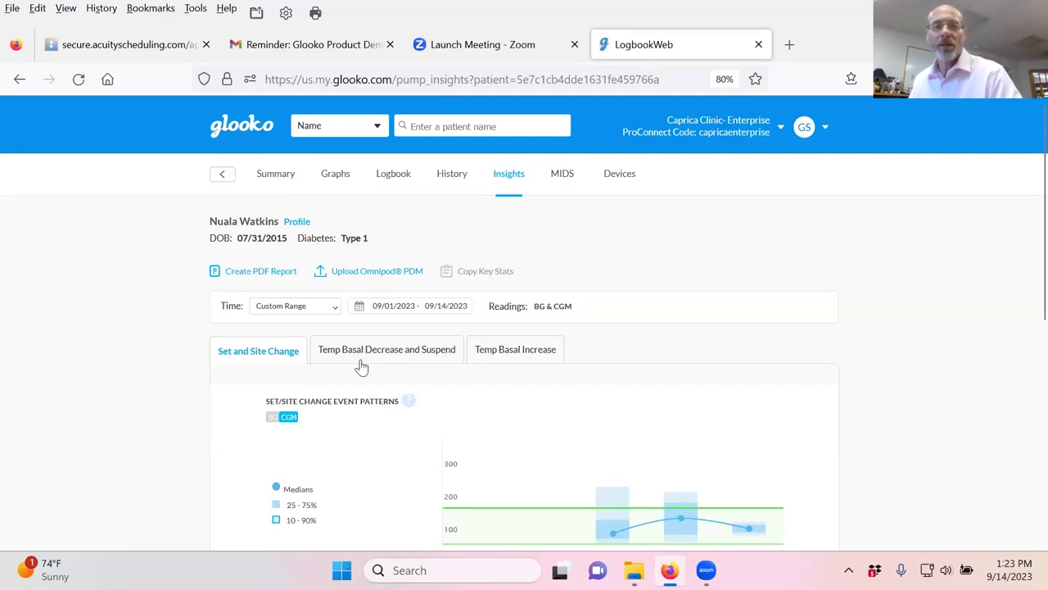
scroll(162, 416, down, 3)
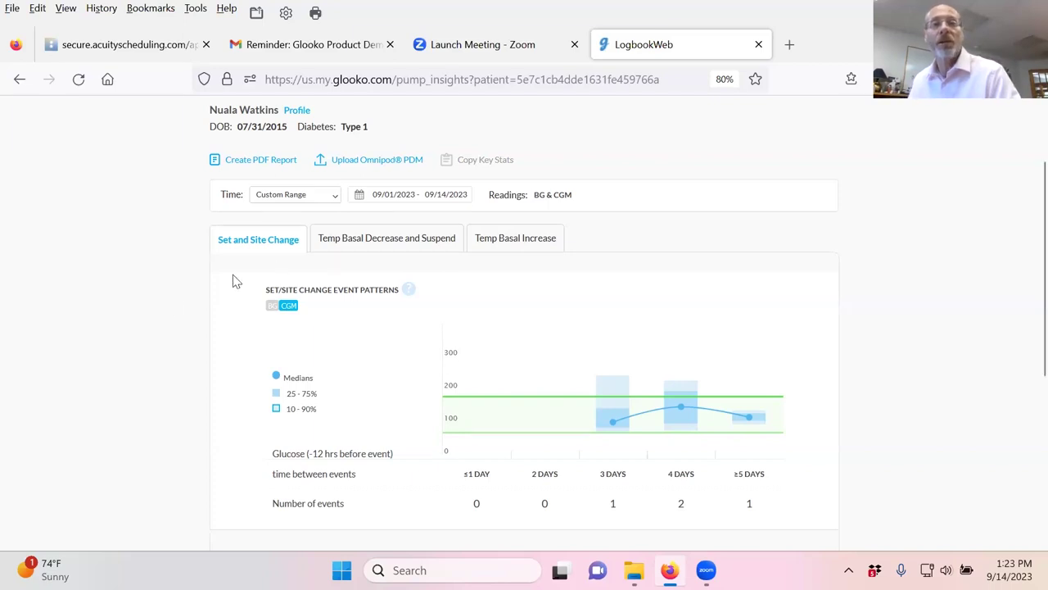
Set the insights time period to 30 days and review the set and site change event patterns and dated events.
scroll(172, 299, down, 2)
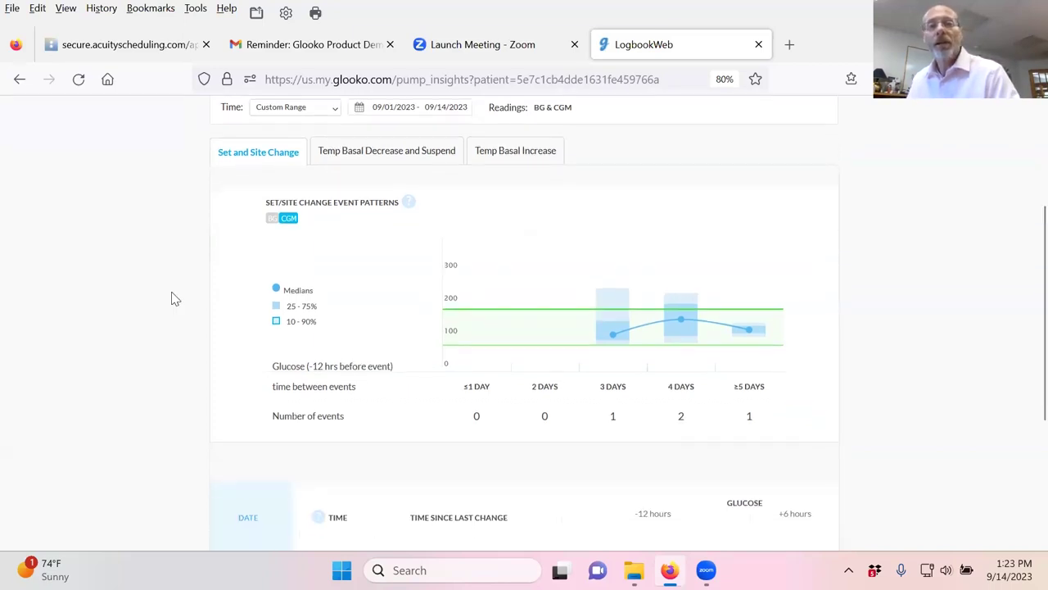
scroll(172, 299, up, 3)
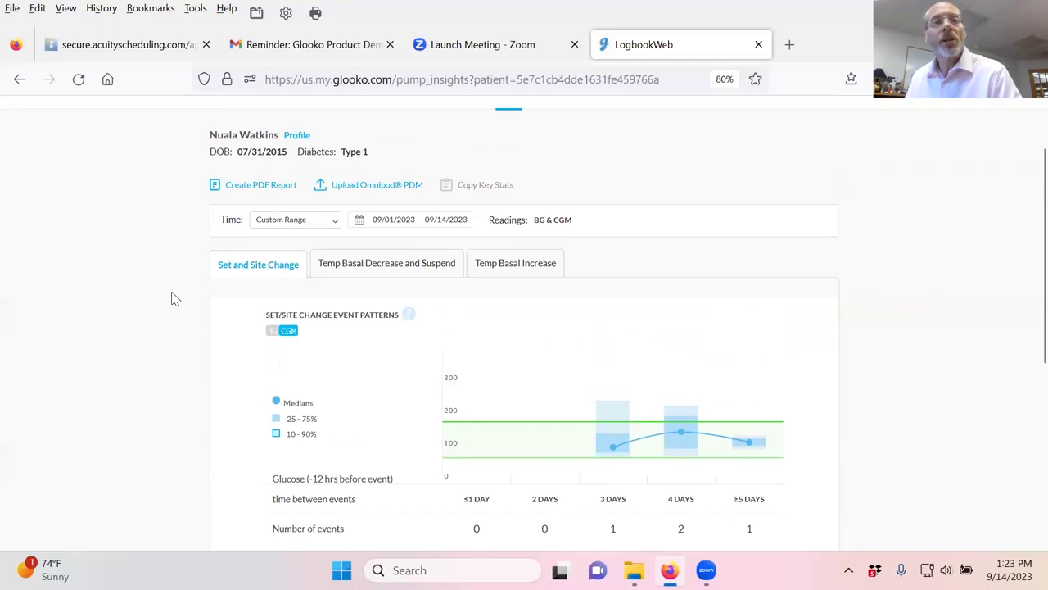
click(333, 226)
click(293, 244)
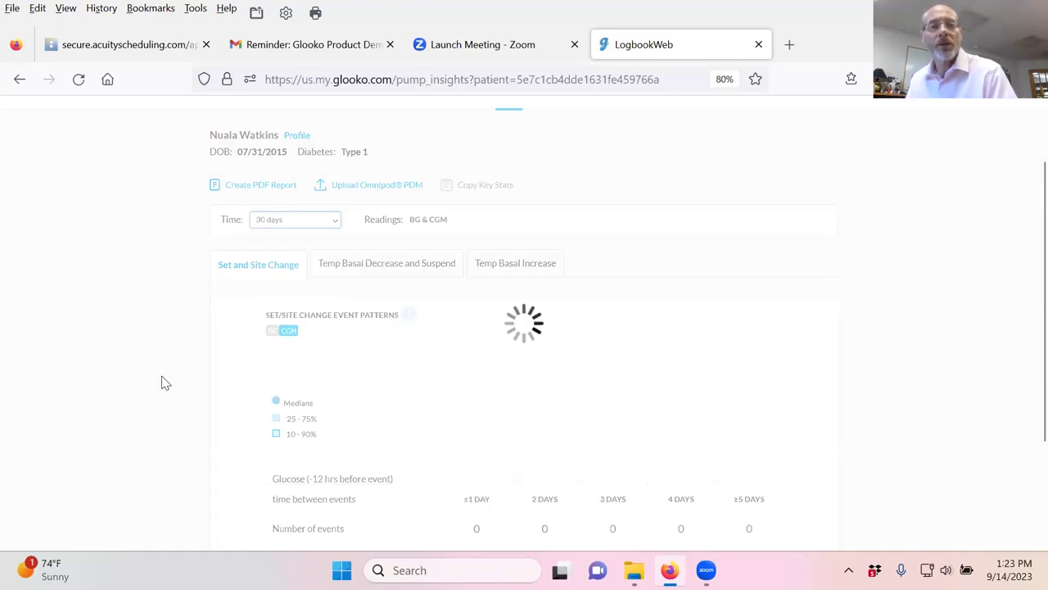
scroll(164, 382, down, 2)
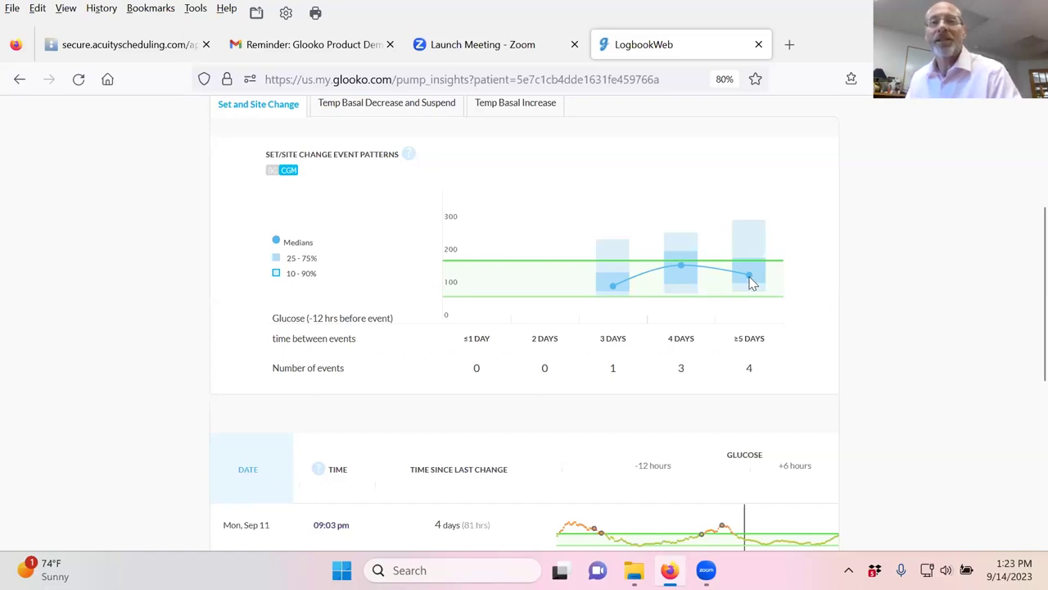
scroll(807, 318, down, 1)
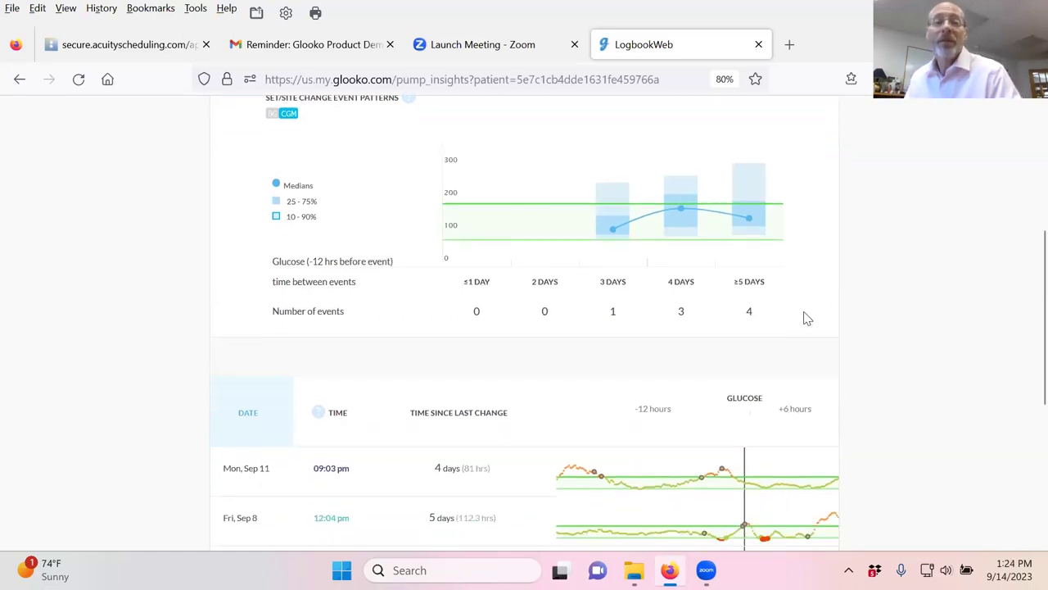
scroll(806, 318, down, 1)
scroll(807, 319, up, 2)
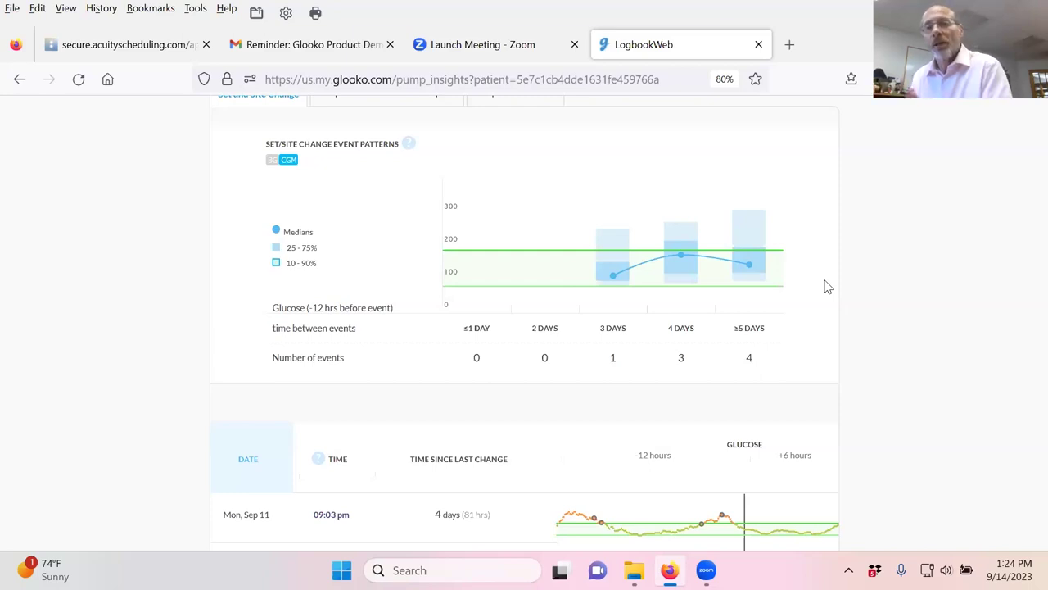
Open the patient's graphs and show the overlay of CGM glucose readings by time of day.
scroll(827, 287, up, 5)
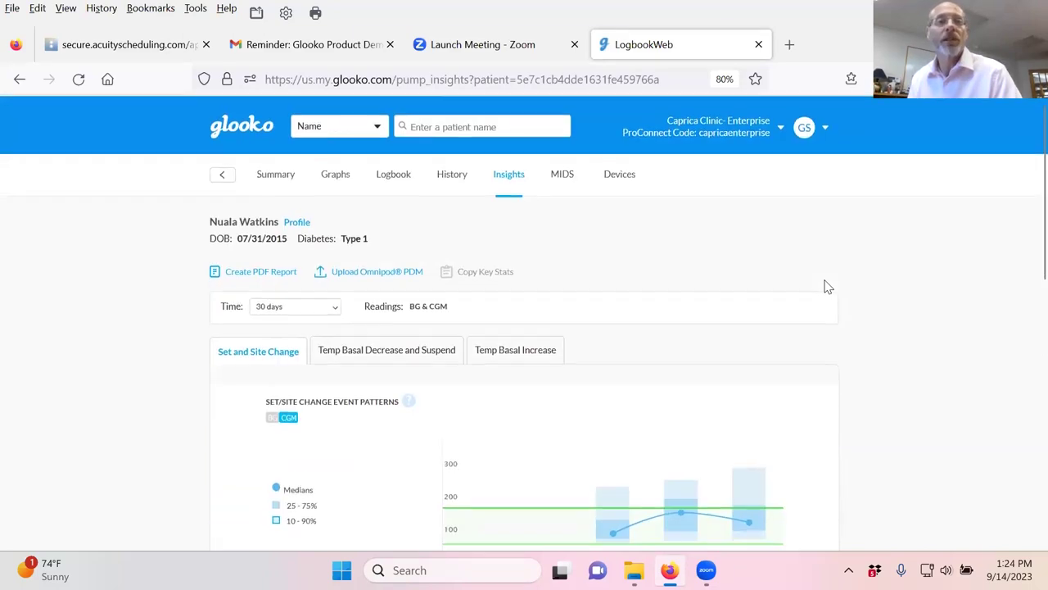
click(336, 180)
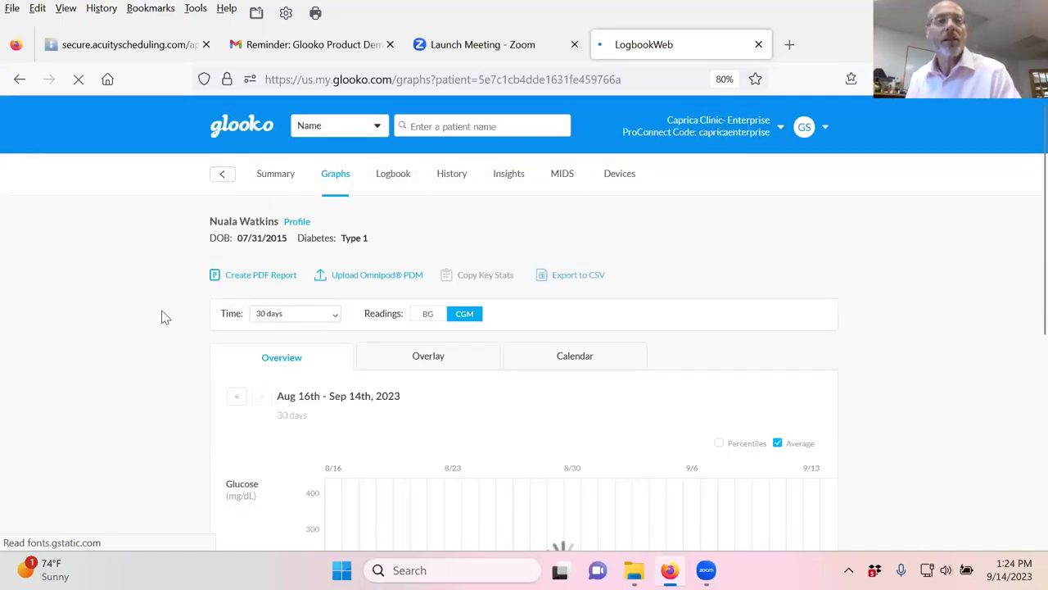
scroll(176, 332, down, 3)
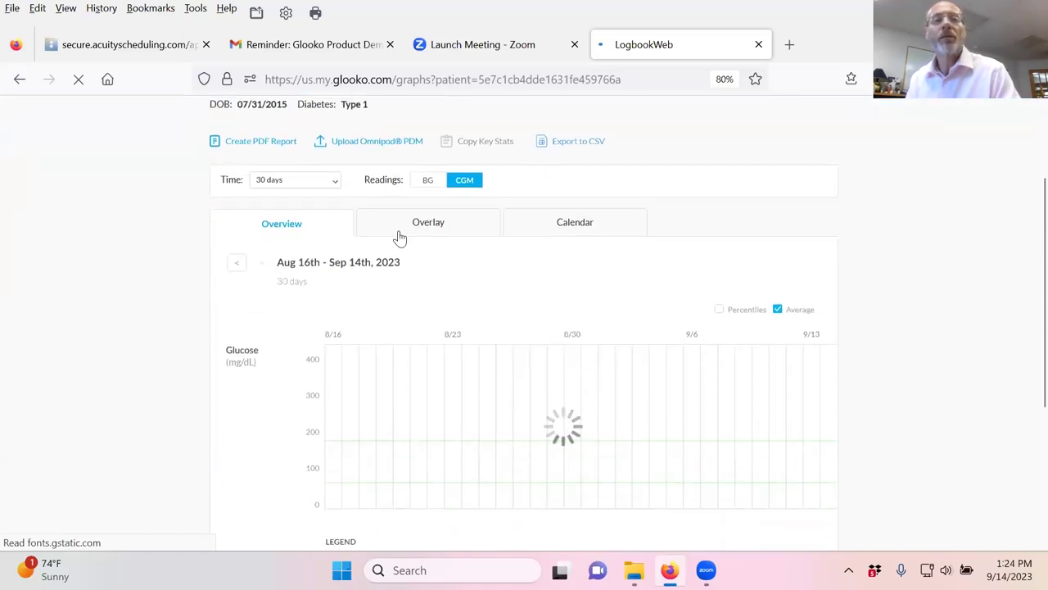
click(418, 225)
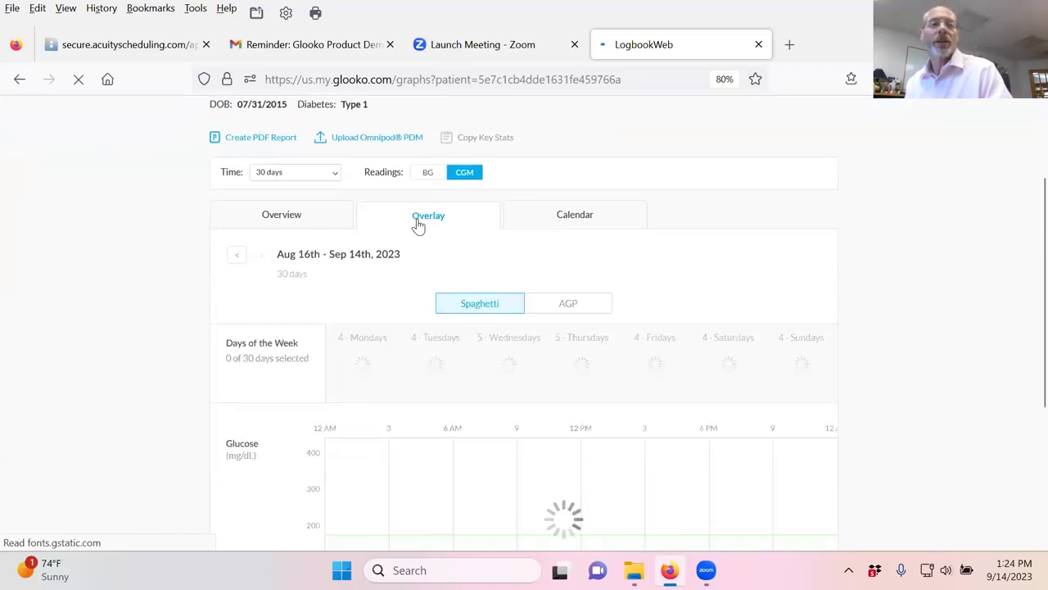
scroll(24, 203, up, 3)
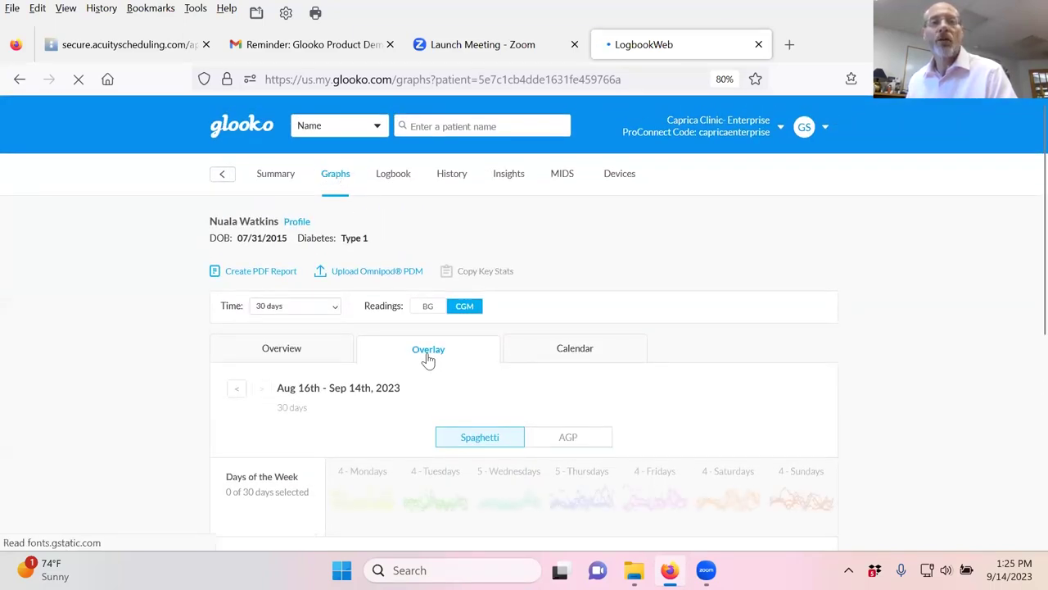
scroll(426, 393, down, 3)
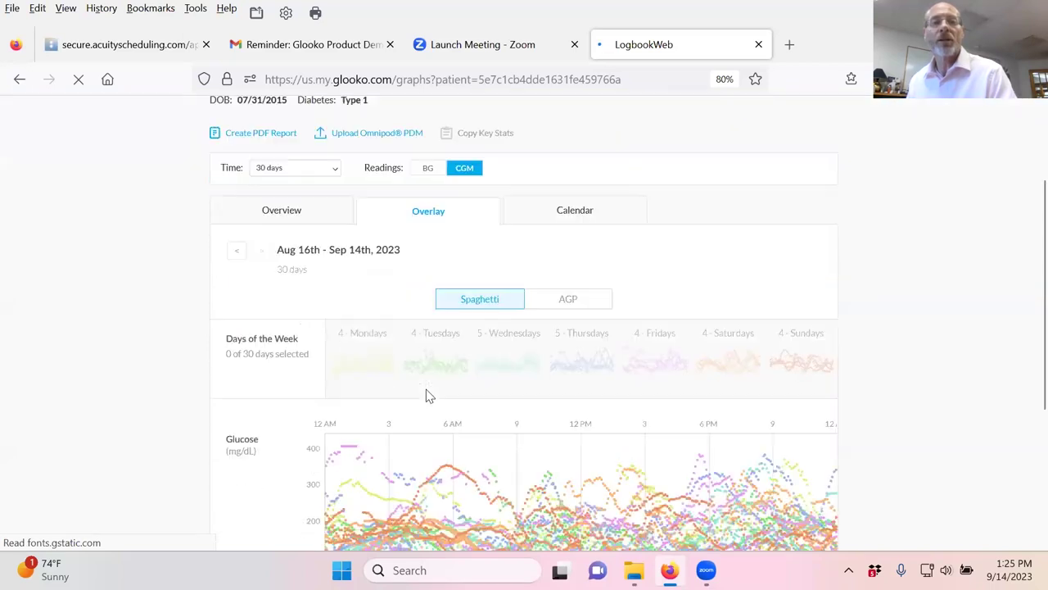
scroll(426, 395, up, 2)
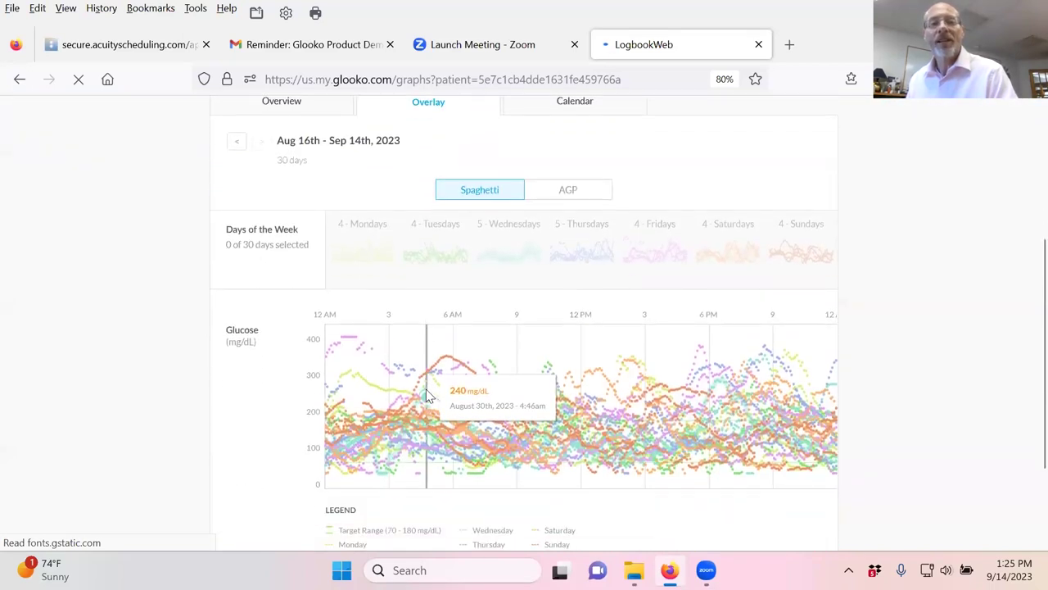
Set the overlay's time period to 1 week and inspect individual glucose readings on the spaghetti graph.
click(338, 224)
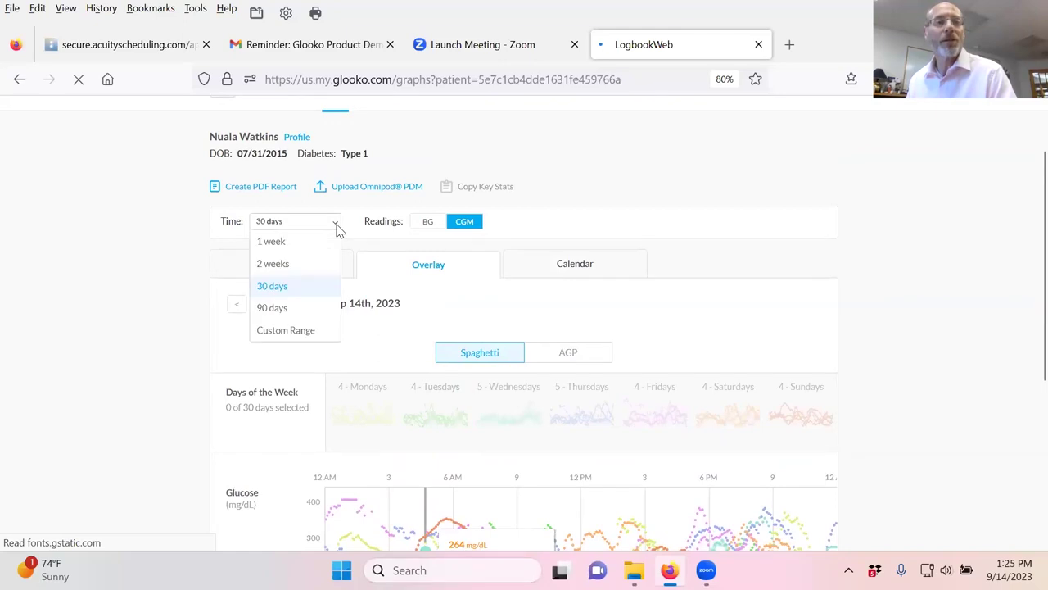
click(320, 243)
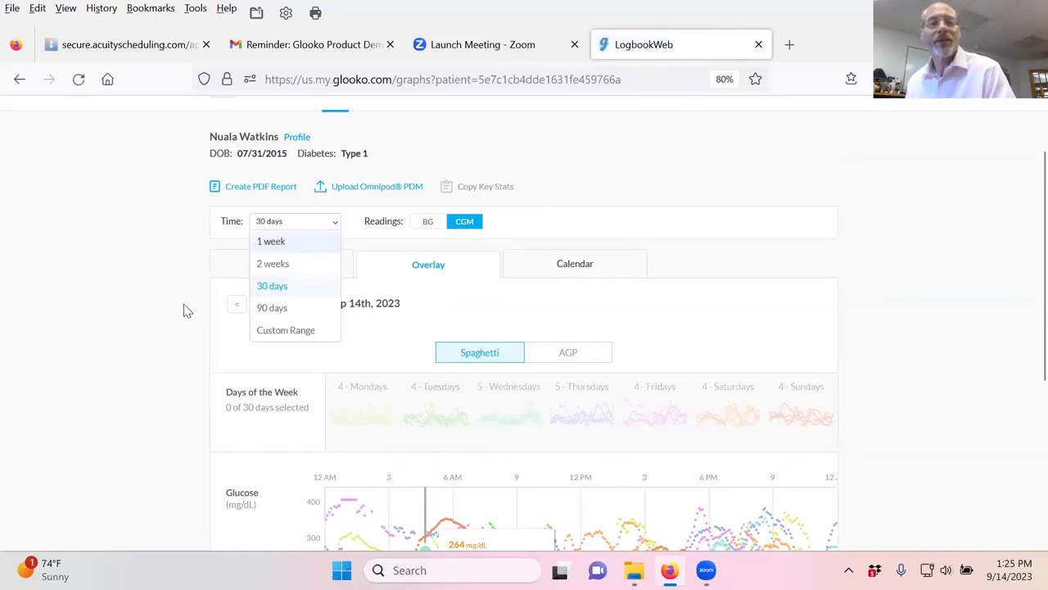
scroll(177, 274, down, 3)
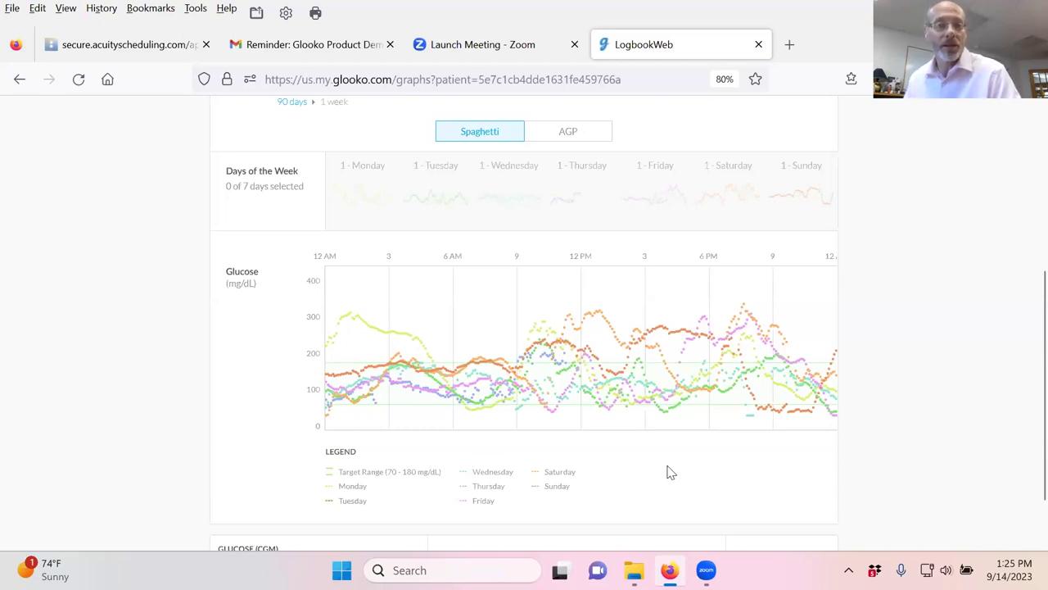
mouse_move(610, 431)
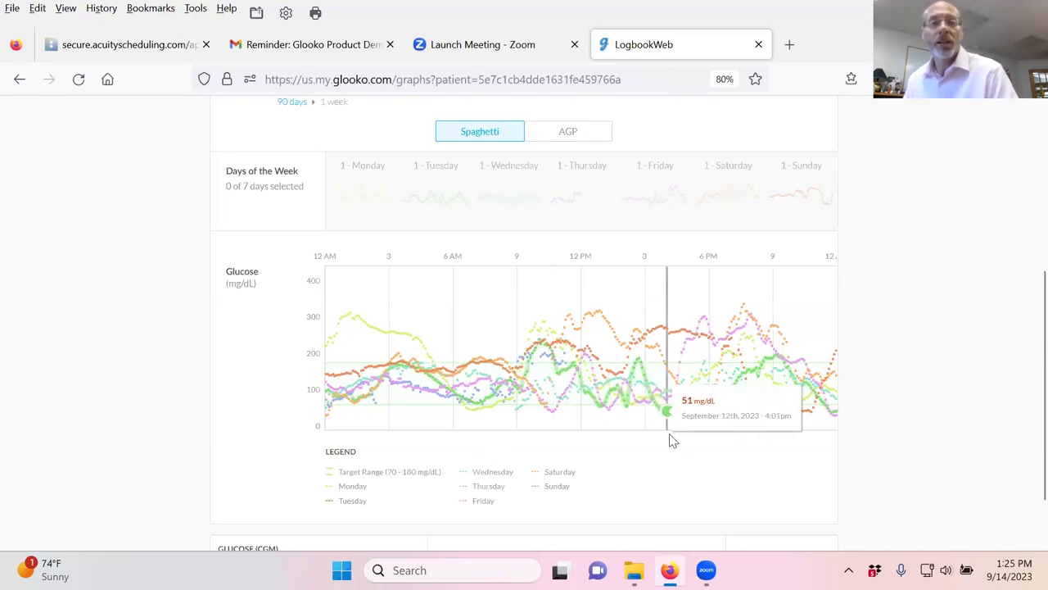
mouse_move(791, 434)
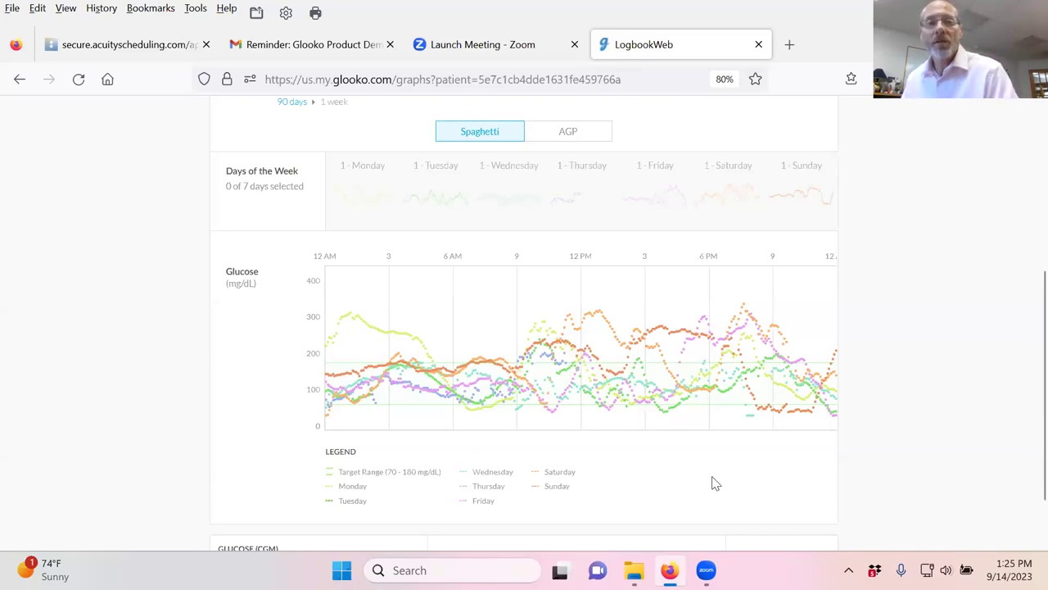
mouse_move(747, 313)
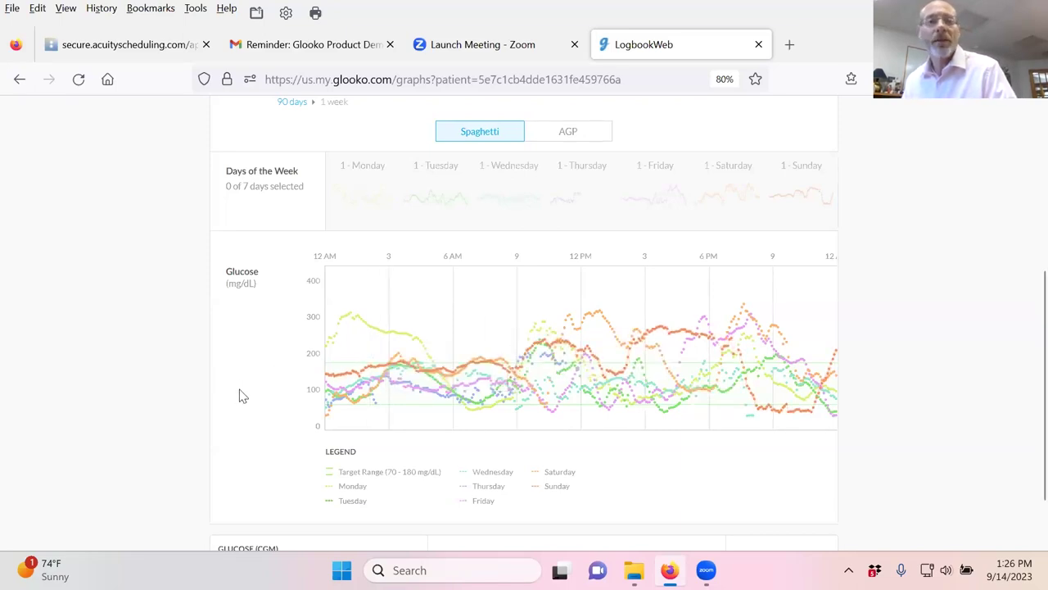
View the one-week glucose overlay as an AGP chart and return it to the Spaghetti view.
scroll(243, 395, up, 3)
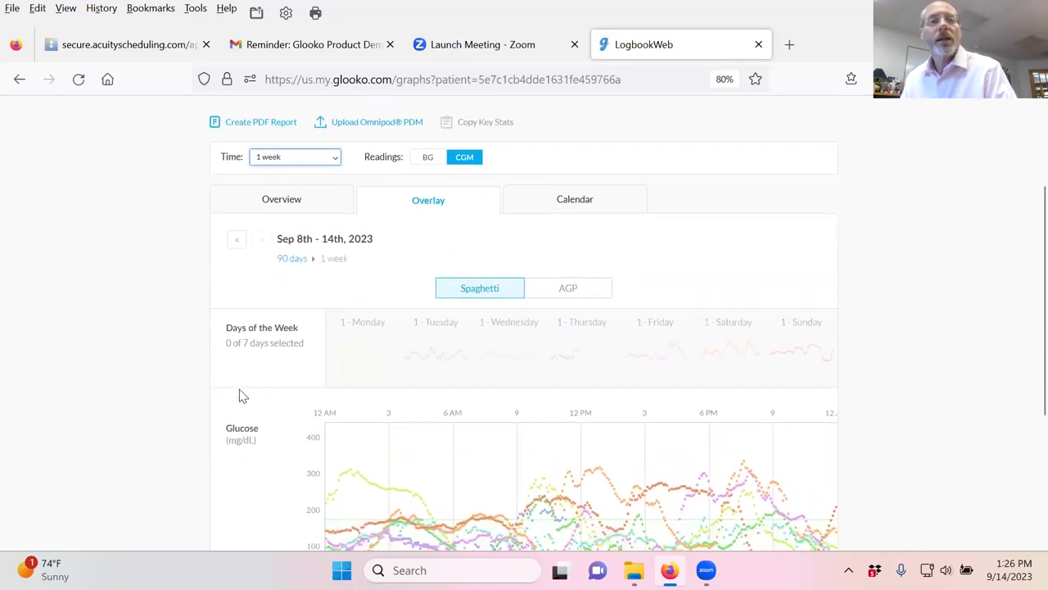
scroll(239, 393, down, 3)
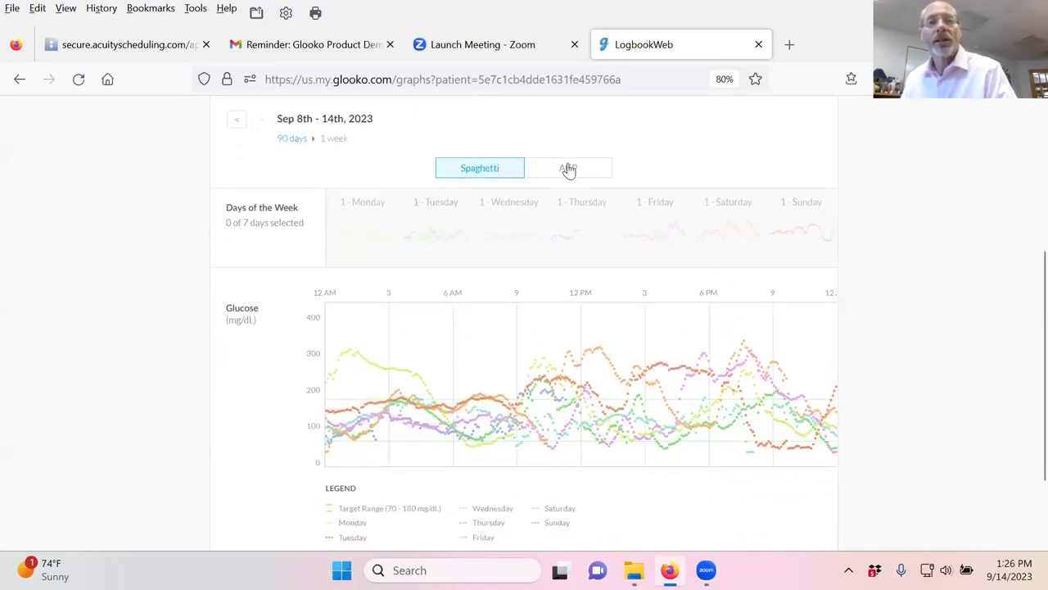
click(569, 169)
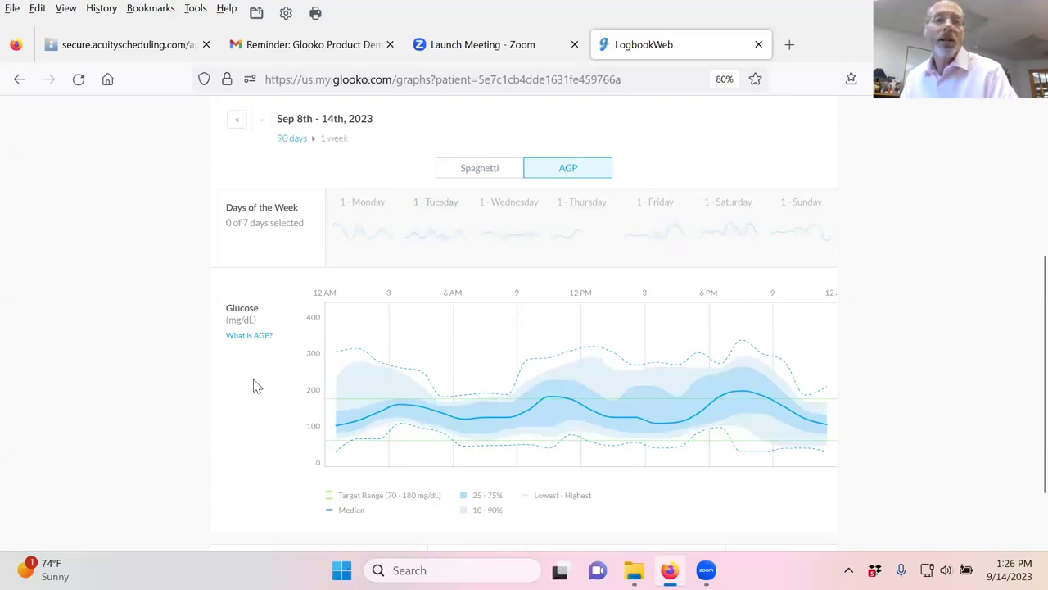
click(458, 171)
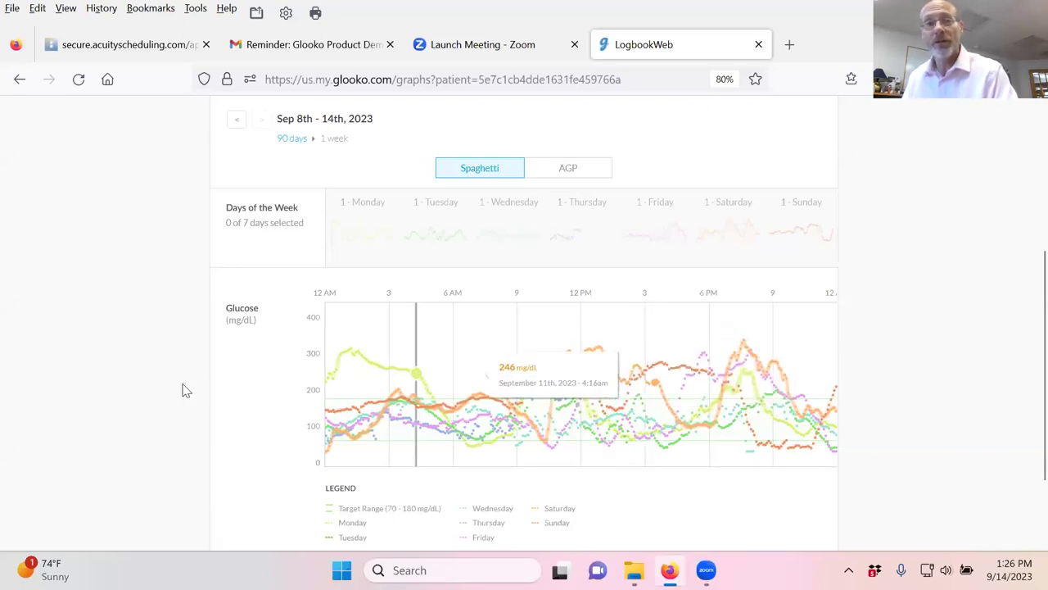
Open the patient's logbook and review the week's glucose, carb, bolus and basal entries with the daily totals.
scroll(174, 378, up, 3)
scroll(173, 378, up, 2)
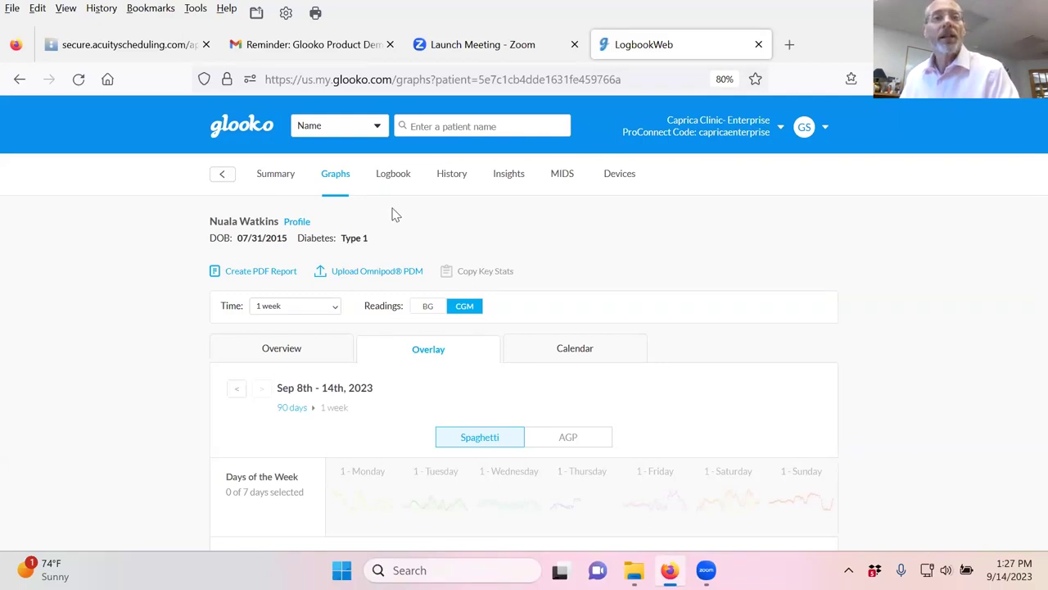
click(393, 178)
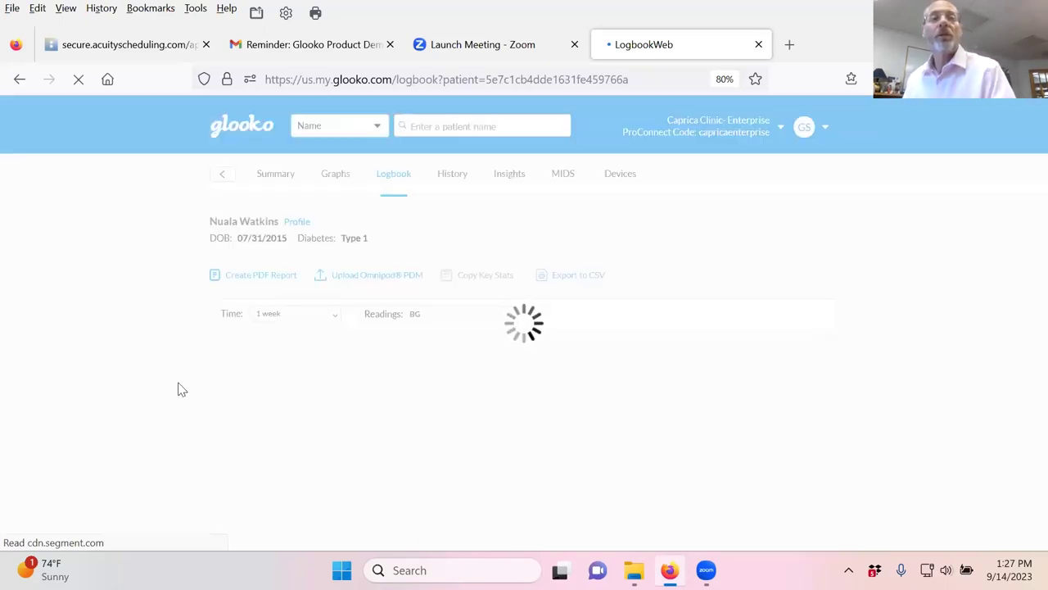
scroll(161, 393, down, 5)
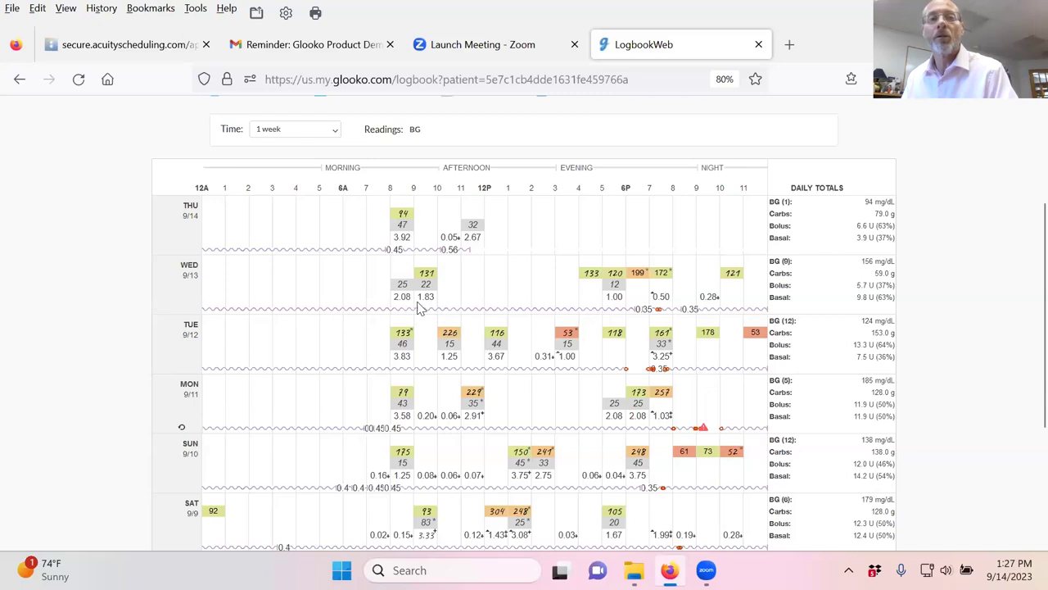
scroll(448, 307, up, 1)
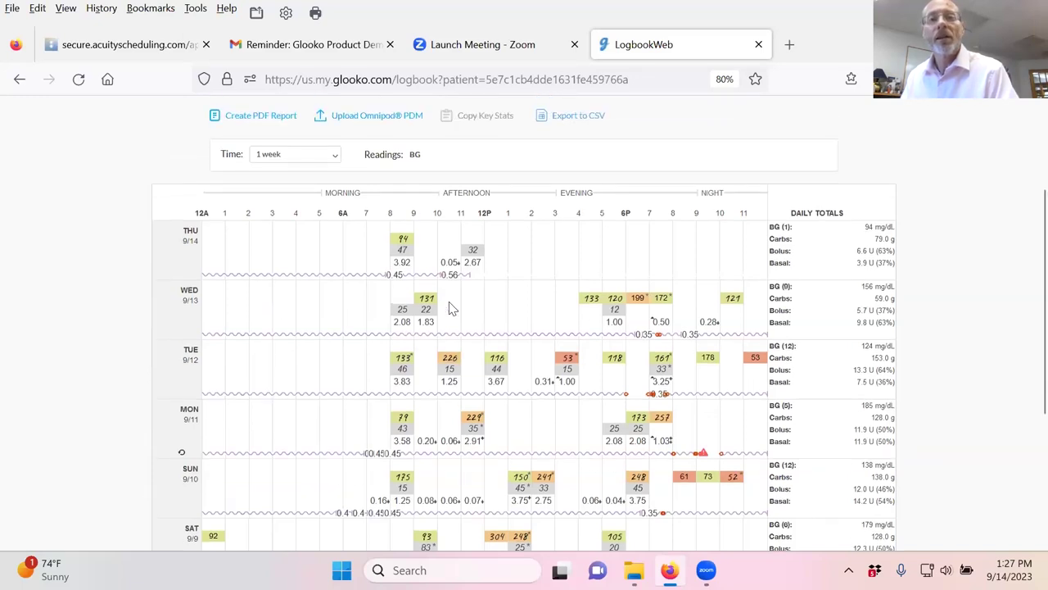
scroll(449, 307, down, 3)
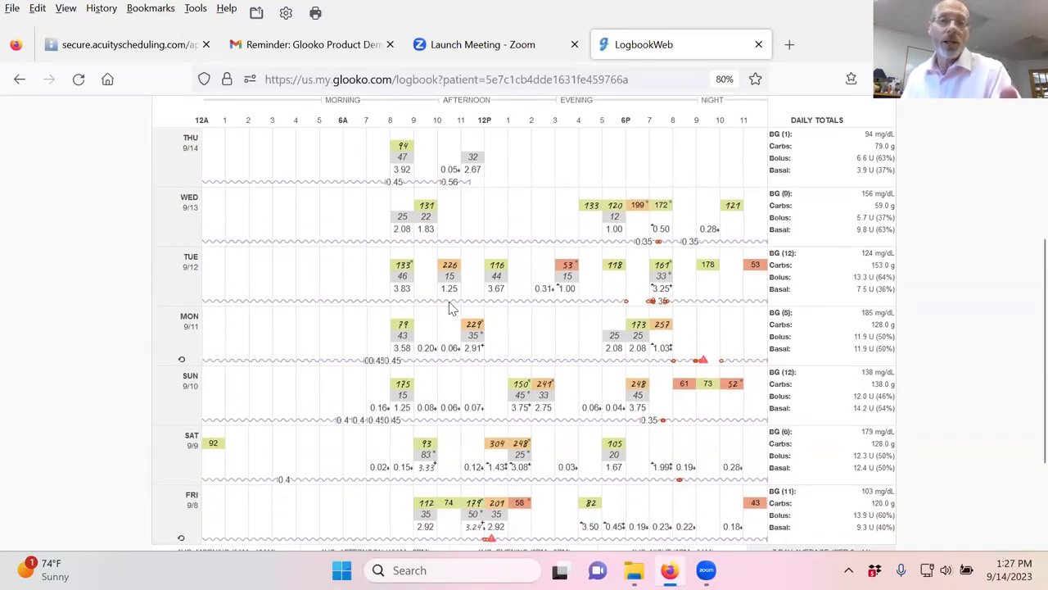
scroll(451, 306, down, 2)
scroll(450, 306, up, 6)
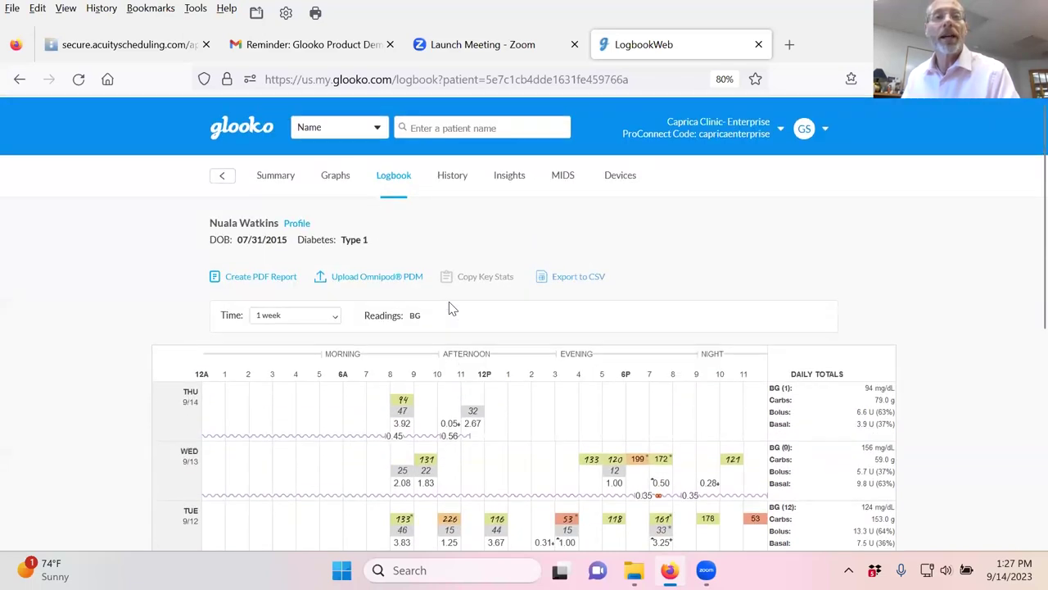
Open the graphs overview, drill down to Sep 8, 2023, and examine that day's glucose, carbs, insulin dose and basal rate.
click(333, 179)
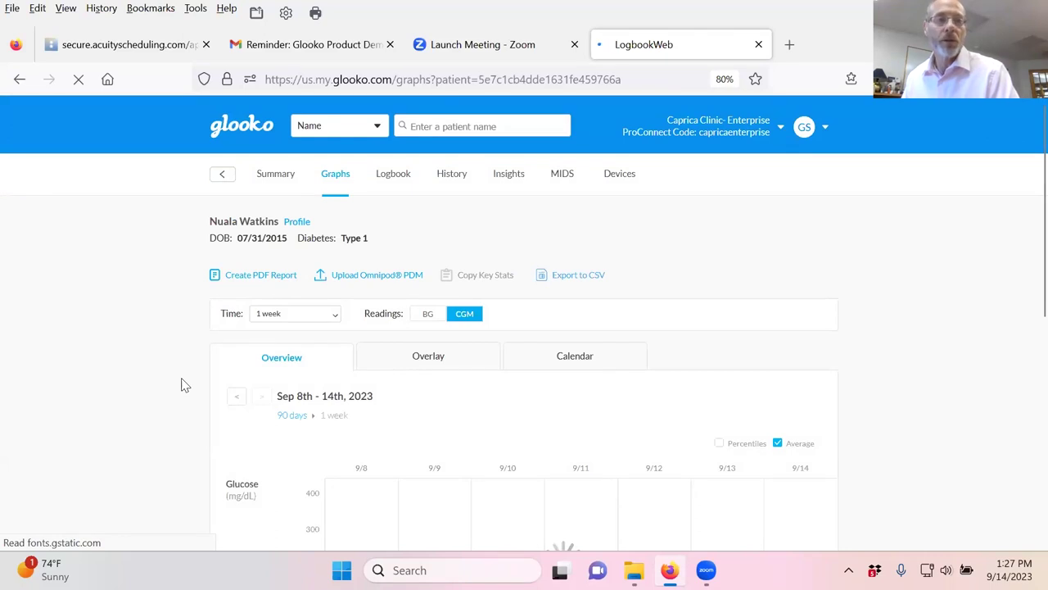
scroll(185, 385, down, 5)
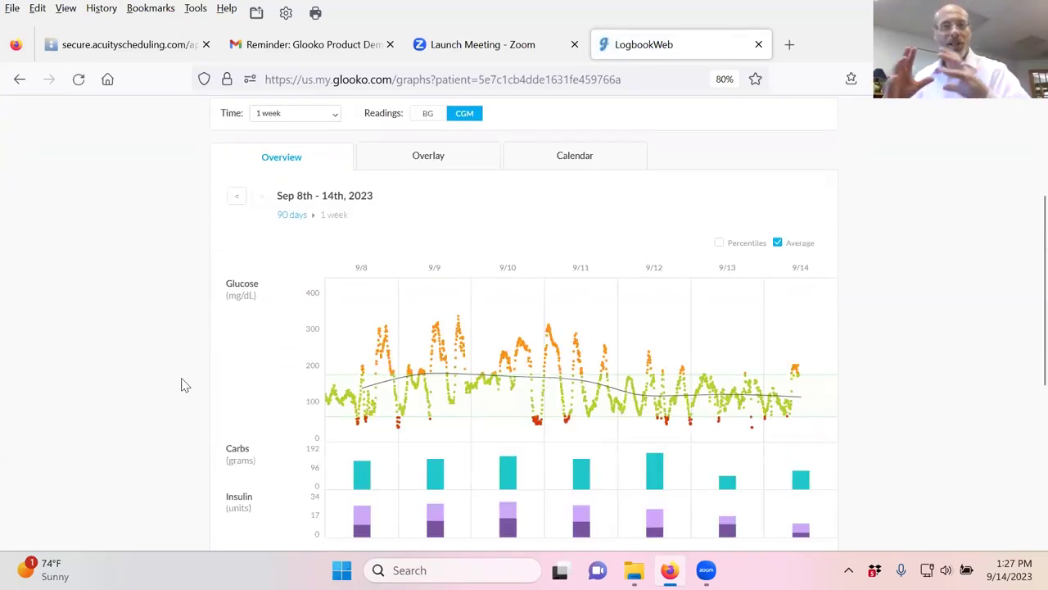
click(351, 385)
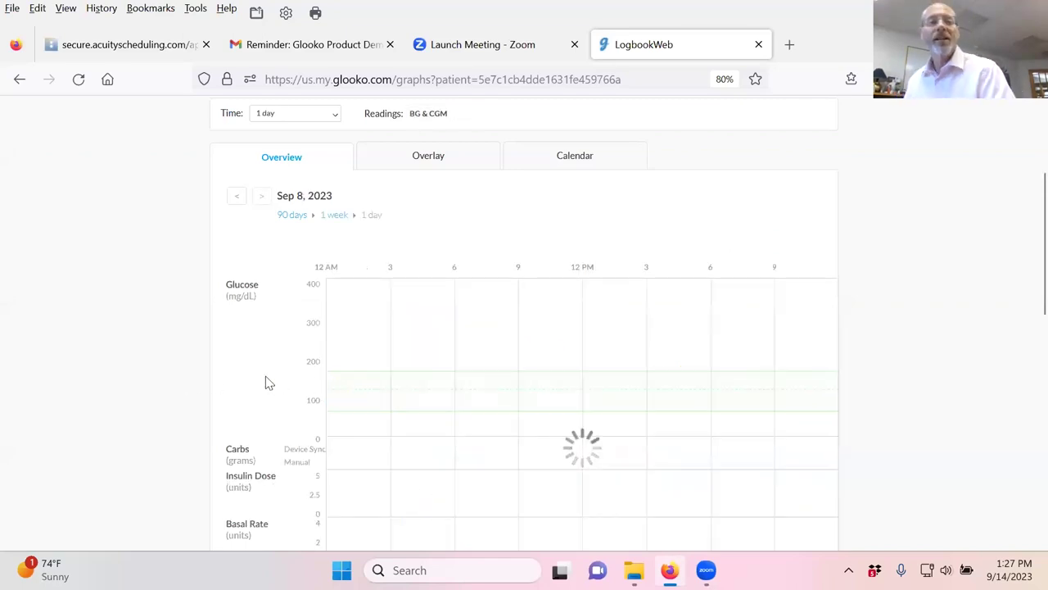
scroll(277, 386, down, 3)
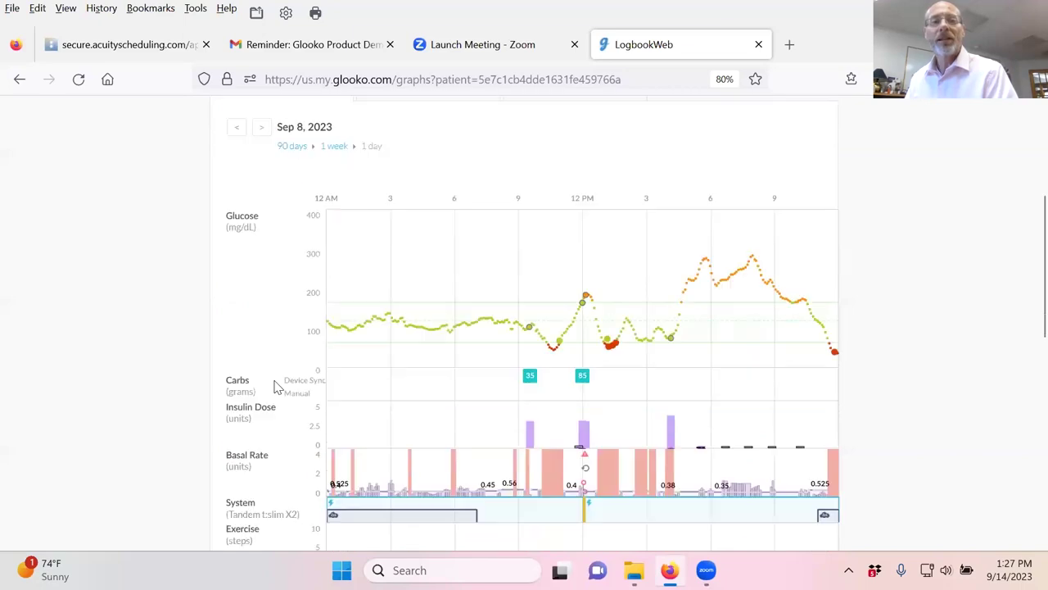
scroll(277, 385, down, 1)
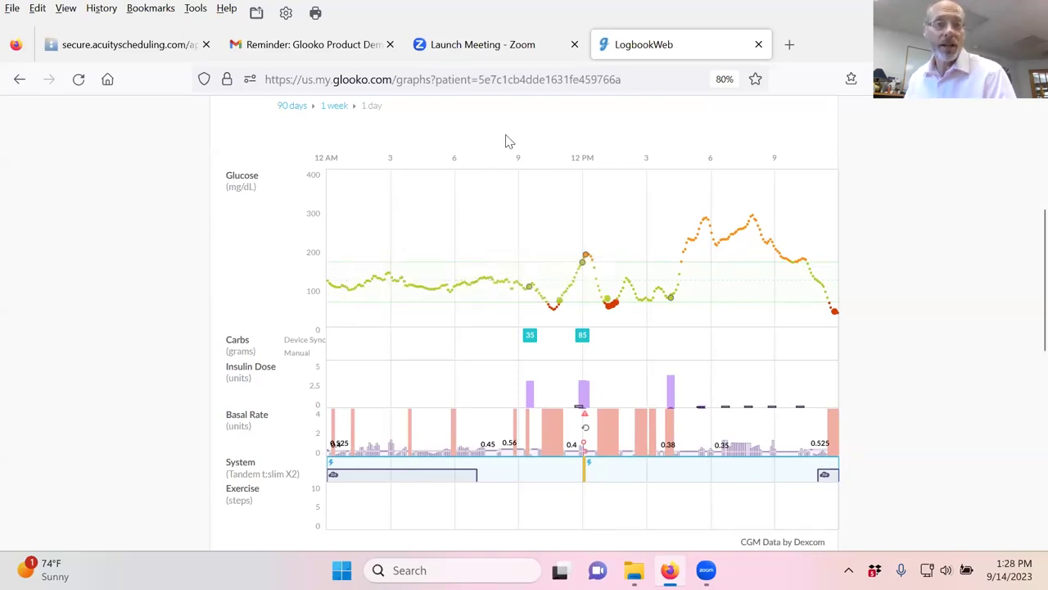
mouse_move(531, 388)
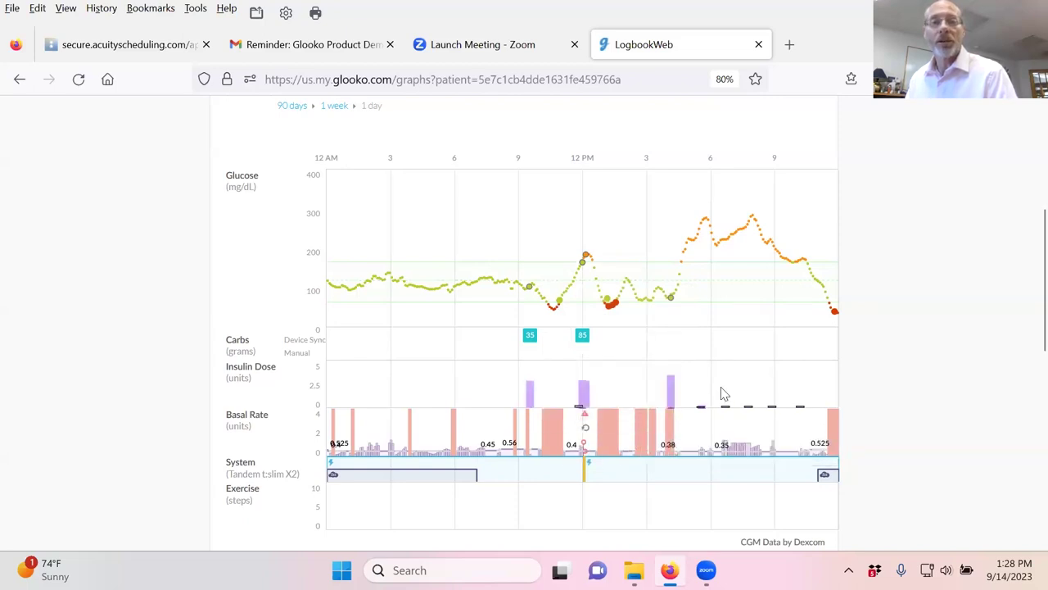
Examine the Sep 8 daily graph's legend and its individual glucose, carb, insulin dose and basal entries.
mouse_move(703, 414)
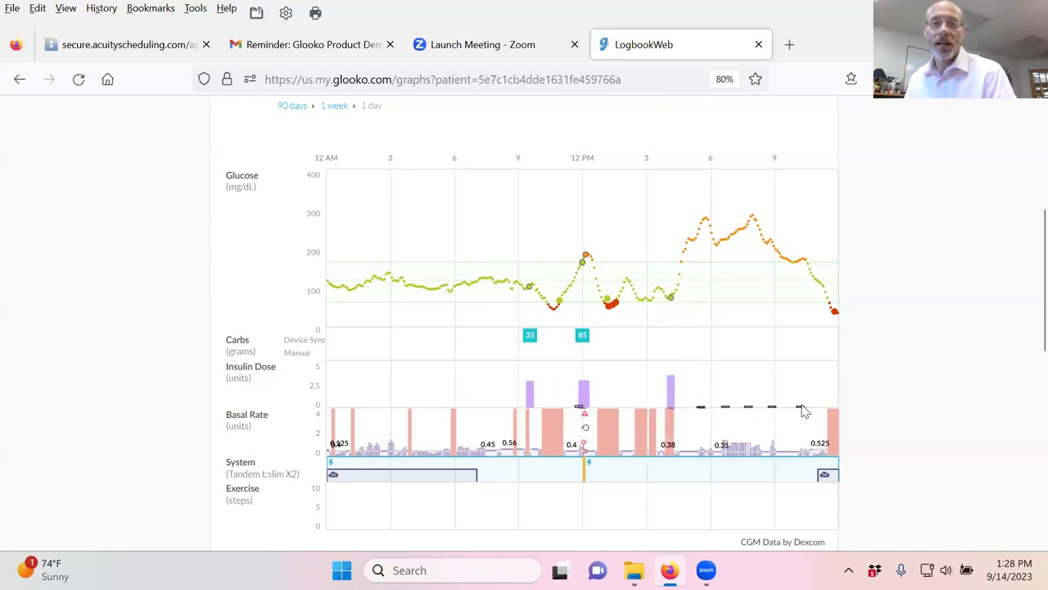
scroll(783, 353, down, 5)
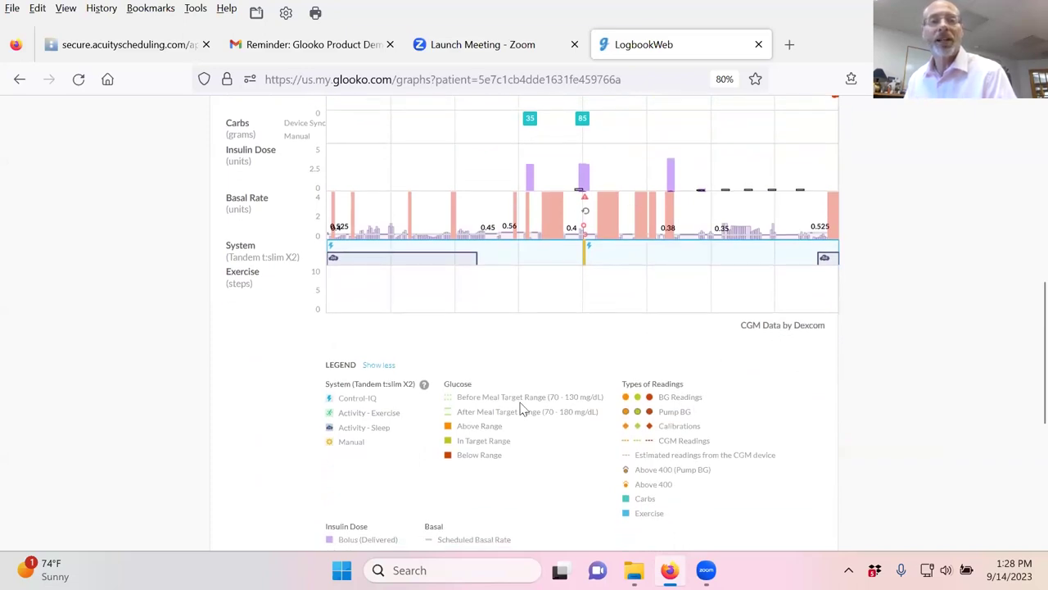
scroll(620, 352, up, 4)
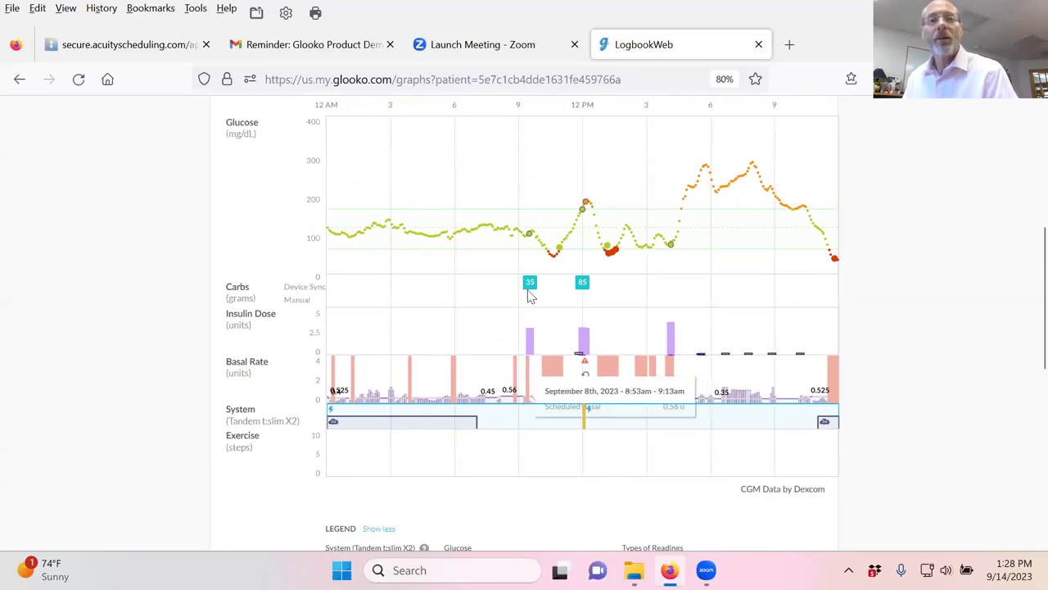
mouse_move(530, 288)
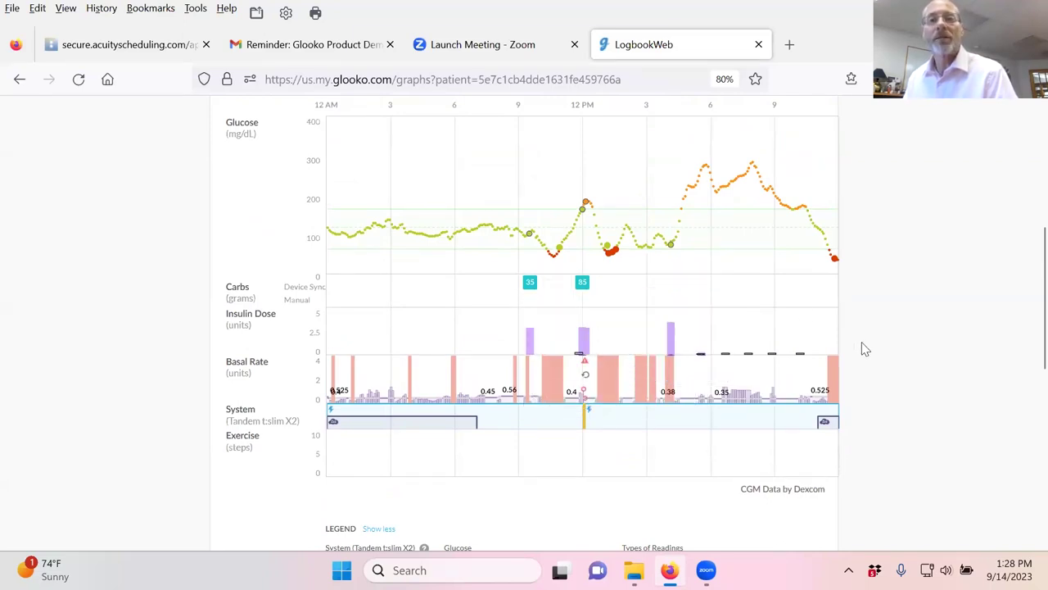
mouse_move(671, 246)
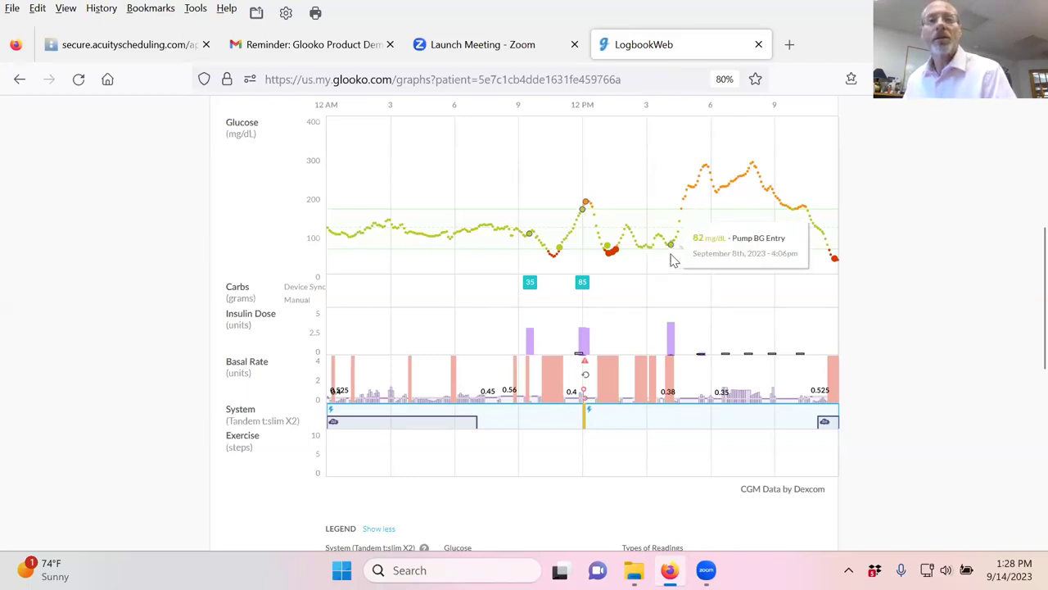
mouse_move(672, 334)
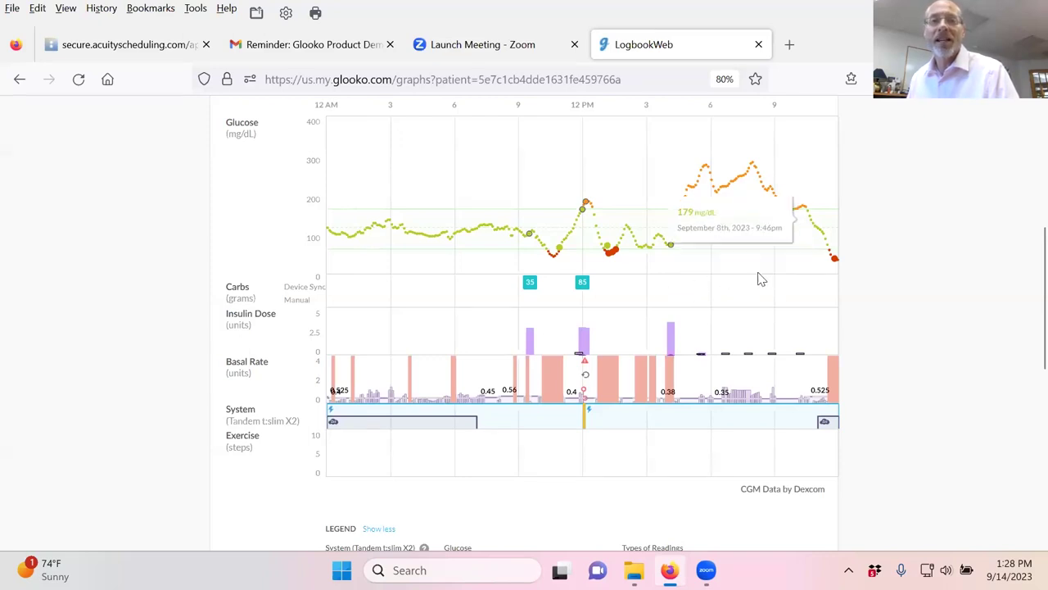
scroll(760, 280, up, 1)
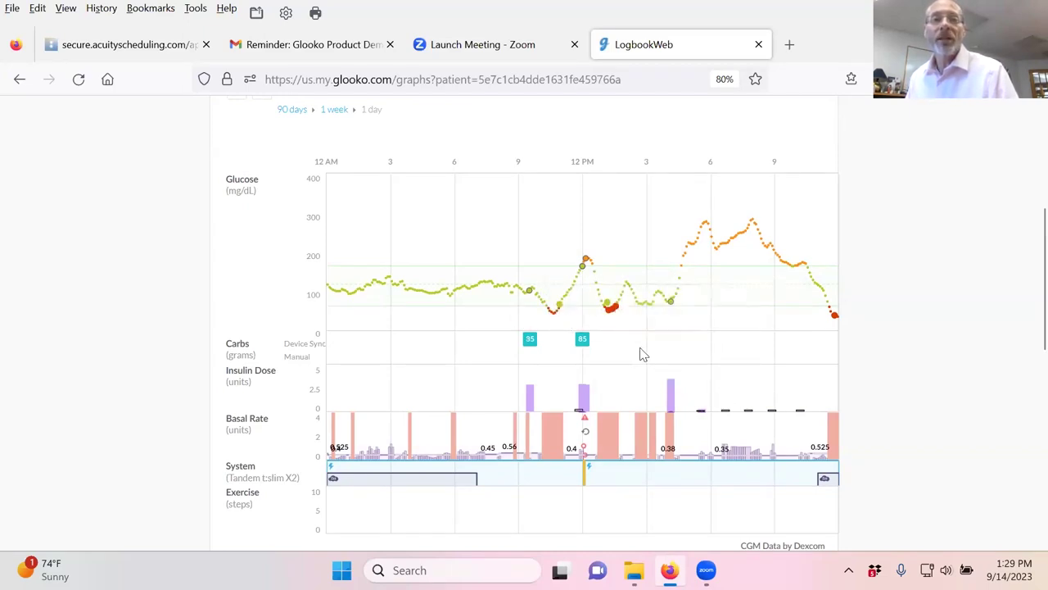
mouse_move(616, 316)
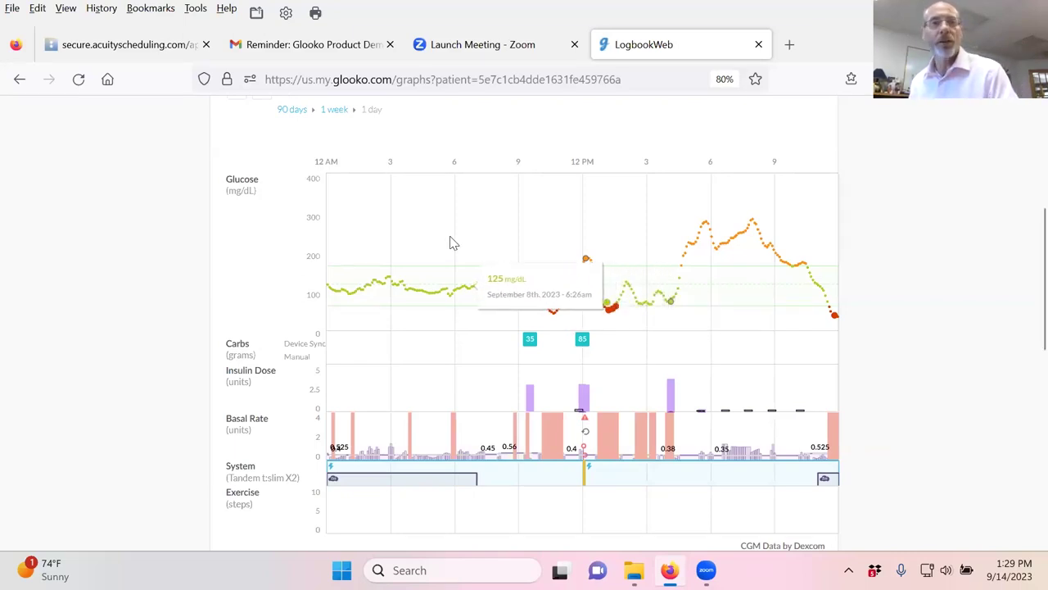
Advance the daily view day by day to Sep 11, 2023 and inspect that evening's glucose readings.
scroll(309, 182, up, 1)
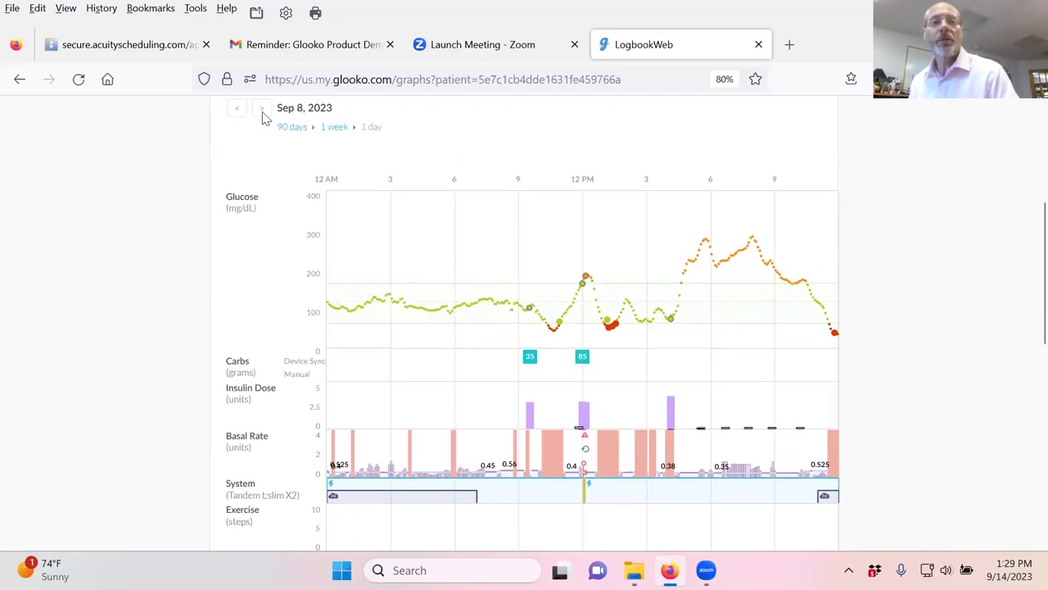
click(261, 109)
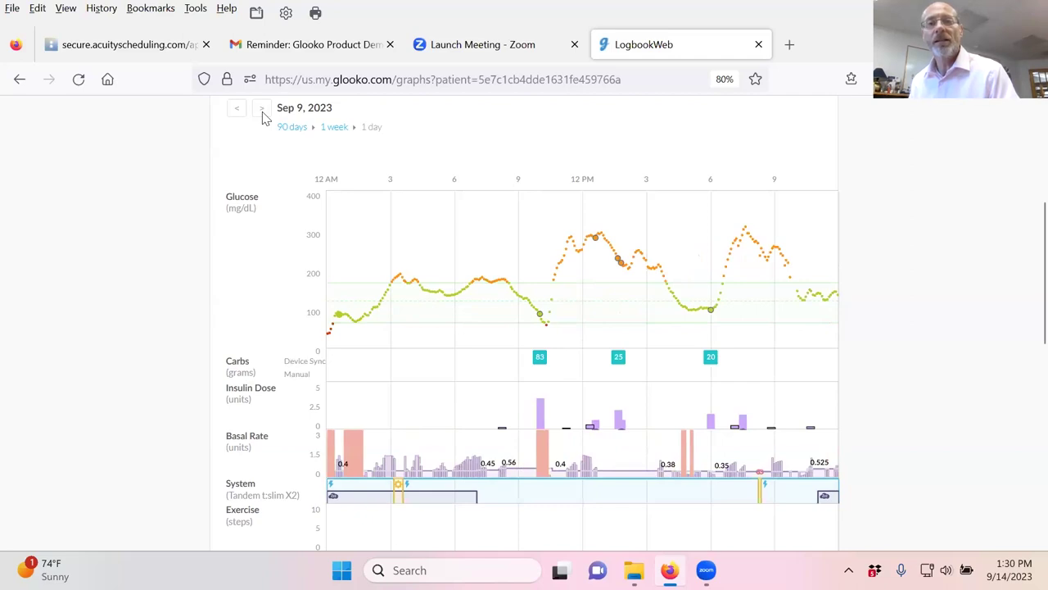
click(262, 113)
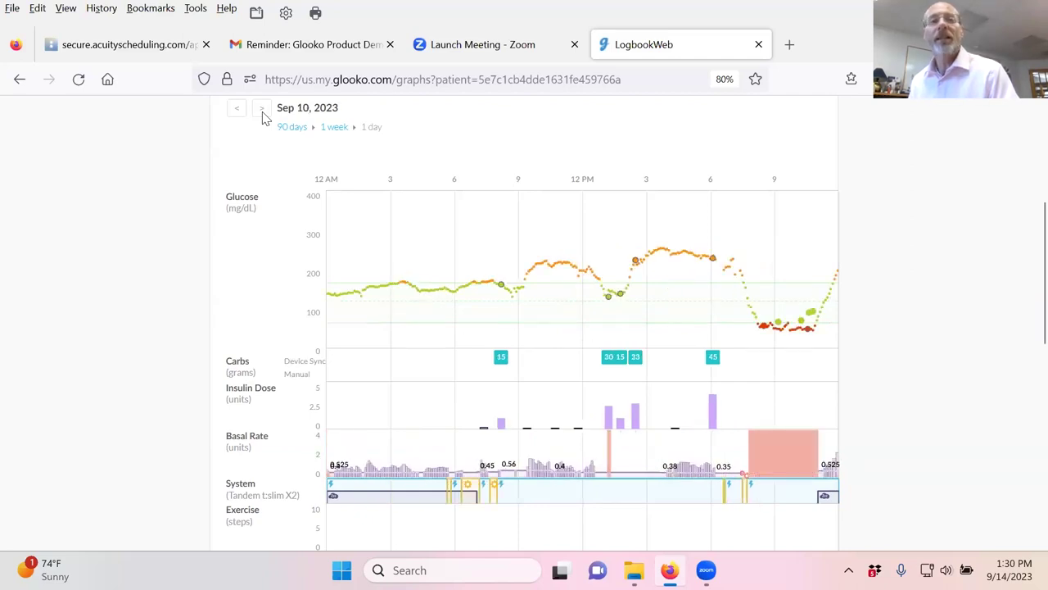
click(262, 113)
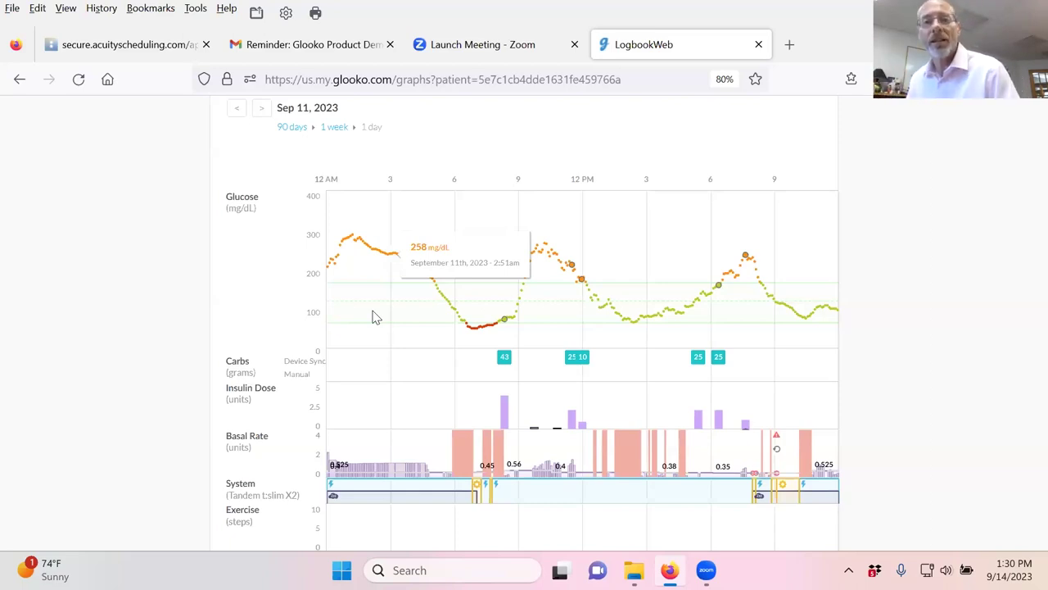
mouse_move(717, 363)
mouse_move(741, 249)
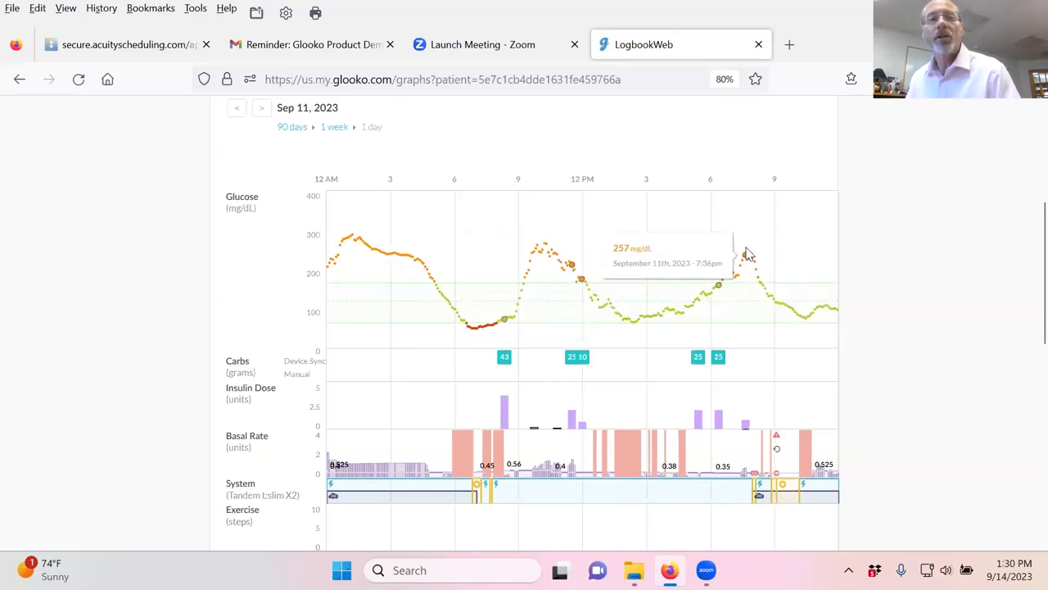
mouse_move(770, 302)
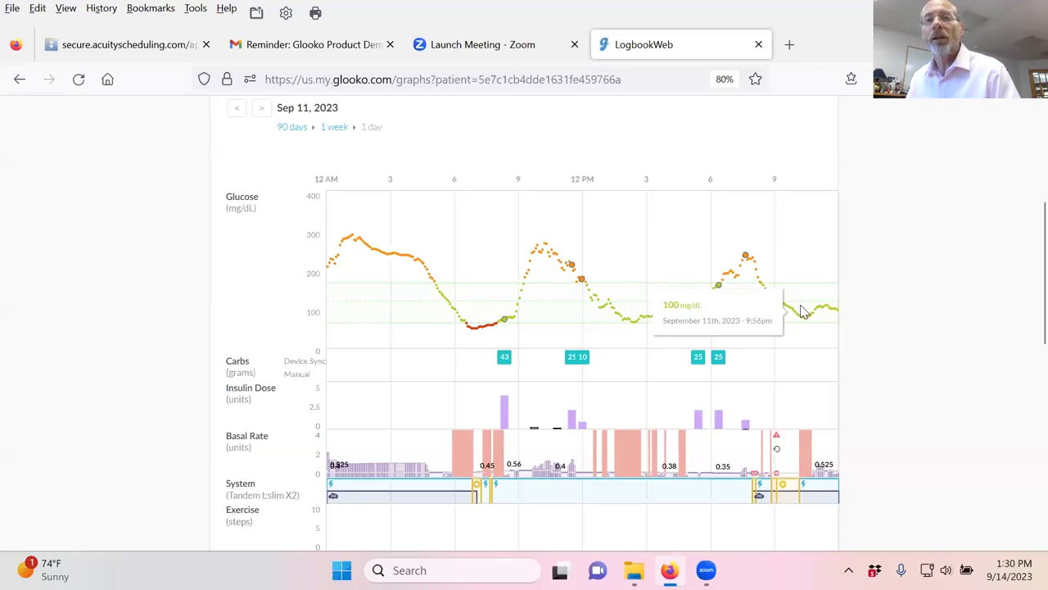
mouse_move(746, 432)
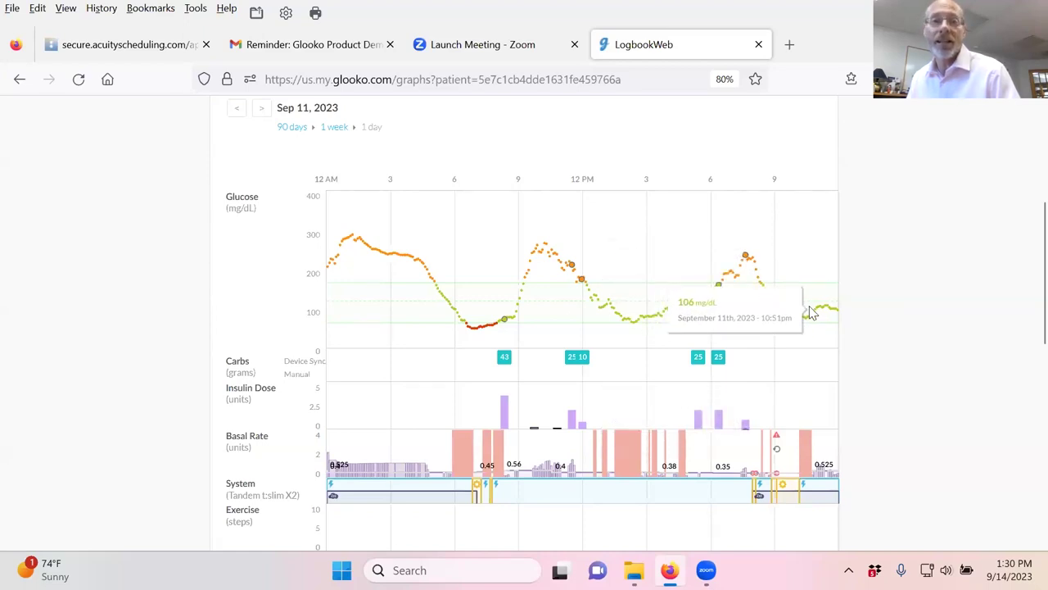
Advance the daily view to Sep 12, 2023 and review that day's glucose, carbs, insulin and system data.
click(263, 111)
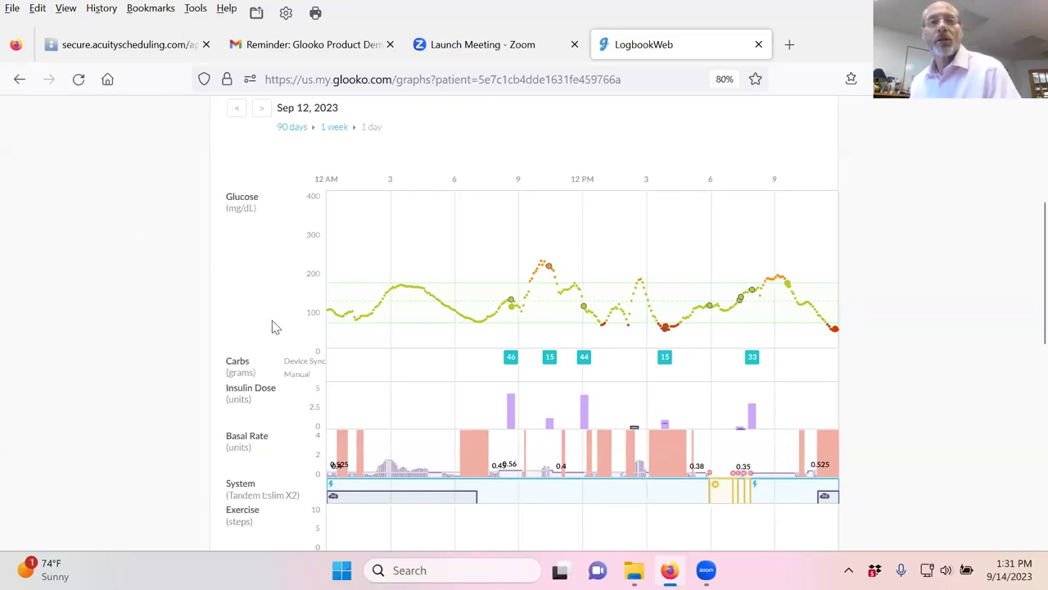
scroll(273, 321, down, 2)
scroll(272, 326, up, 3)
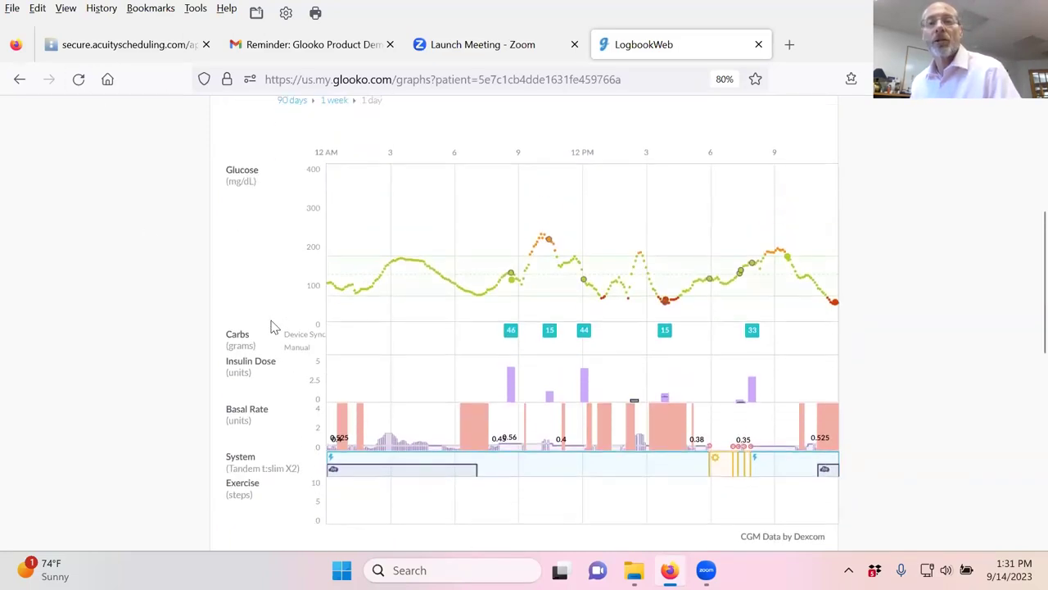
scroll(275, 326, up, 3)
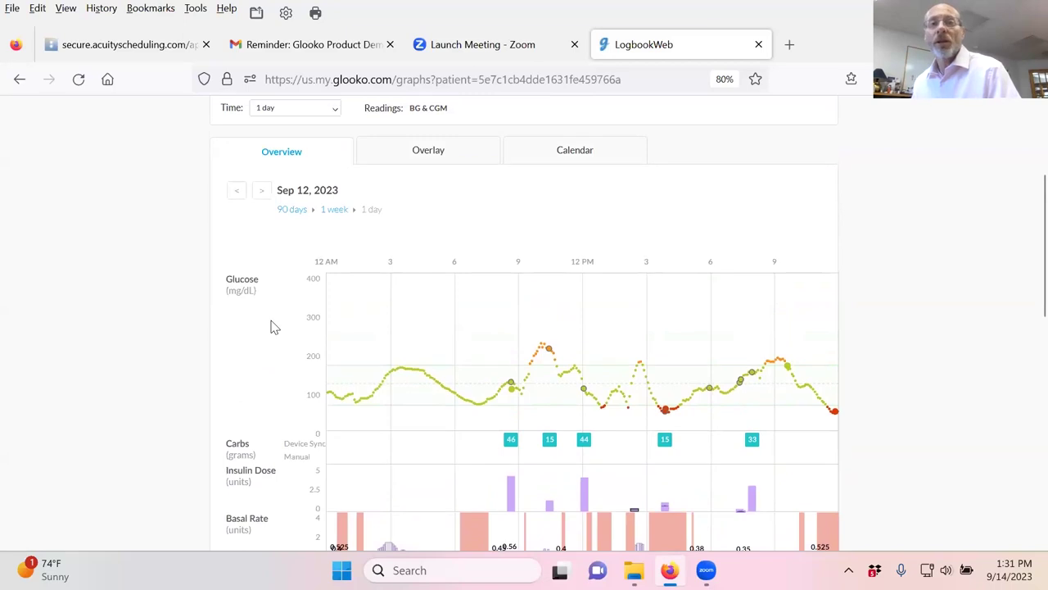
Create a one-week PDF report for the patient containing only the Overlay section, with CGM data in color.
scroll(274, 326, up, 2)
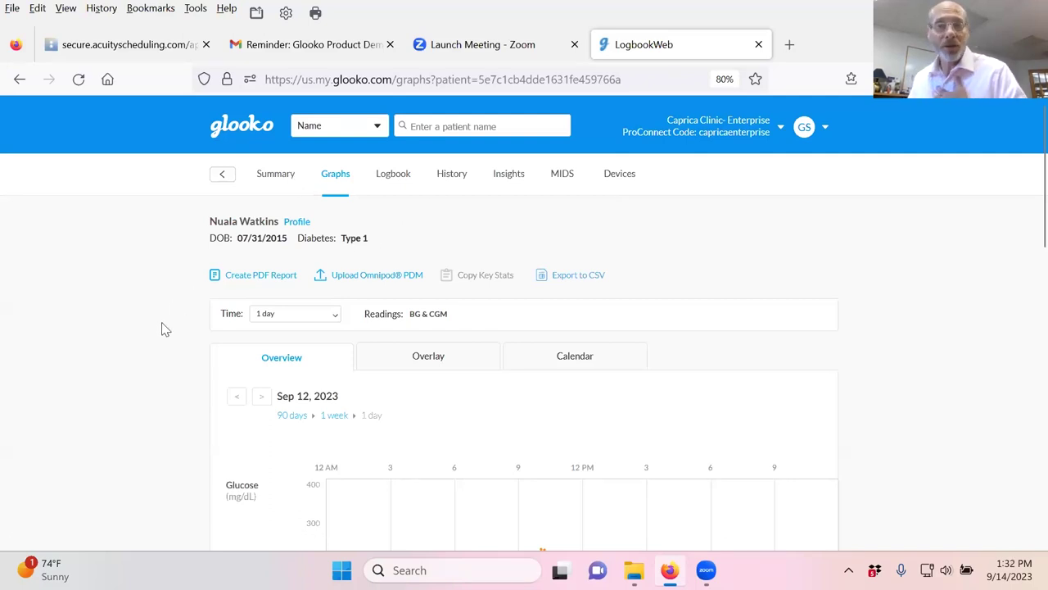
click(243, 277)
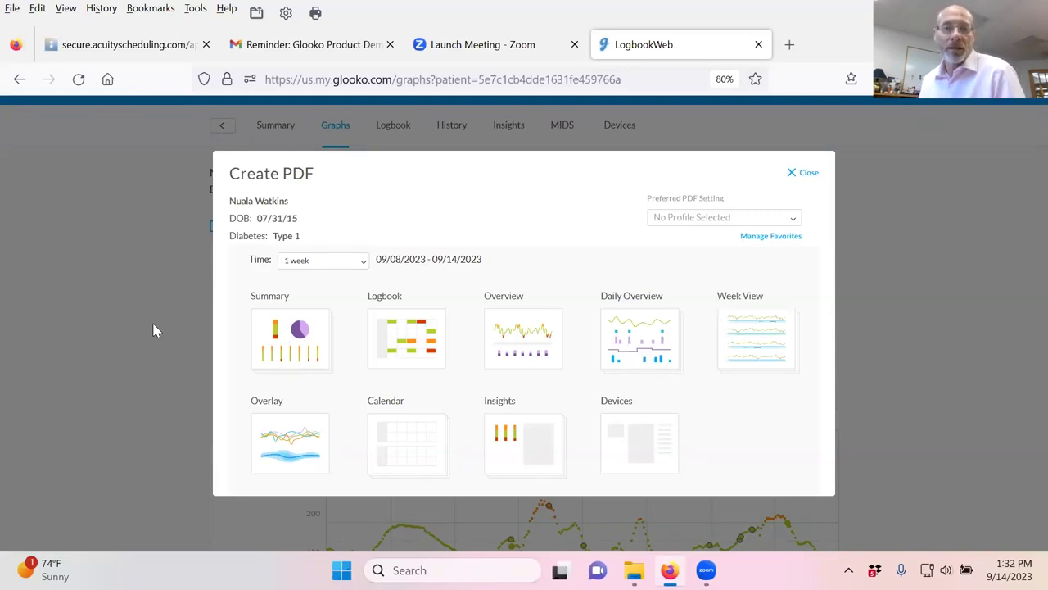
mouse_move(330, 440)
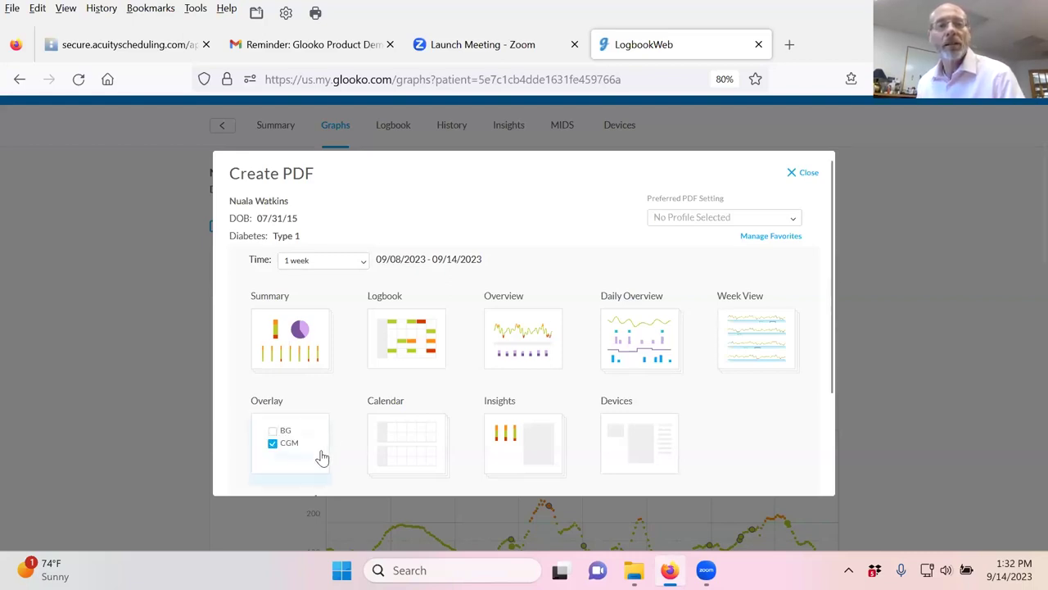
click(323, 474)
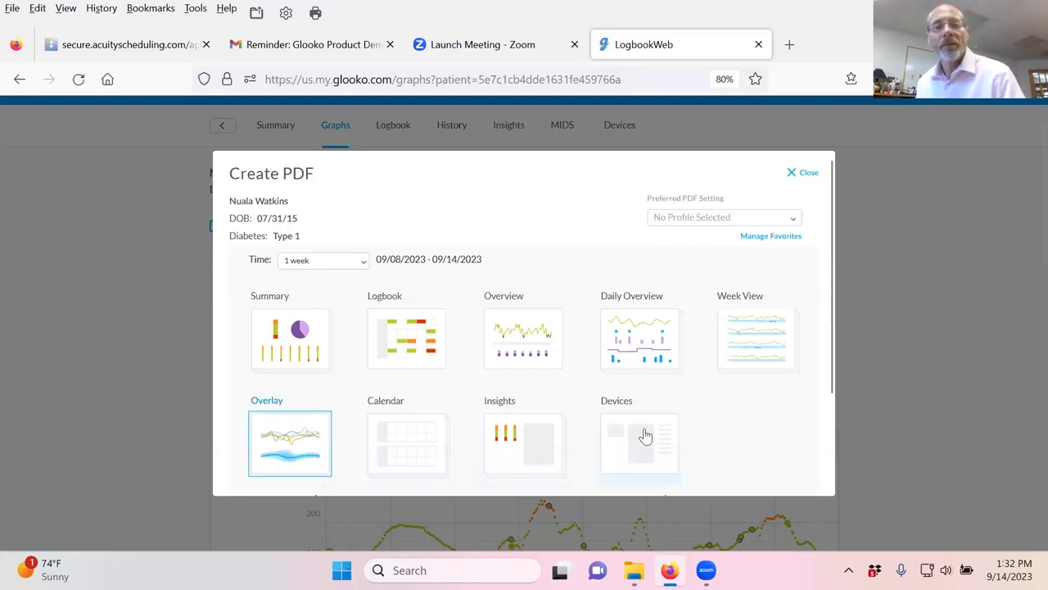
scroll(647, 434, down, 3)
click(773, 475)
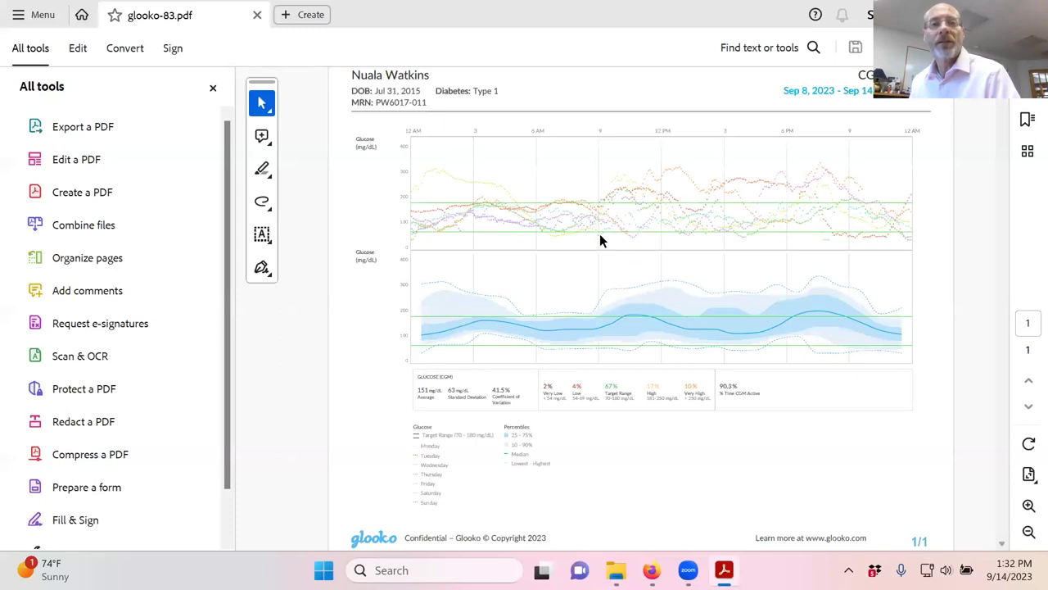
View the CGM Overlay report with the PDF viewer's tool pane hidden, and close it and return to the patient's graphs page.
click(215, 88)
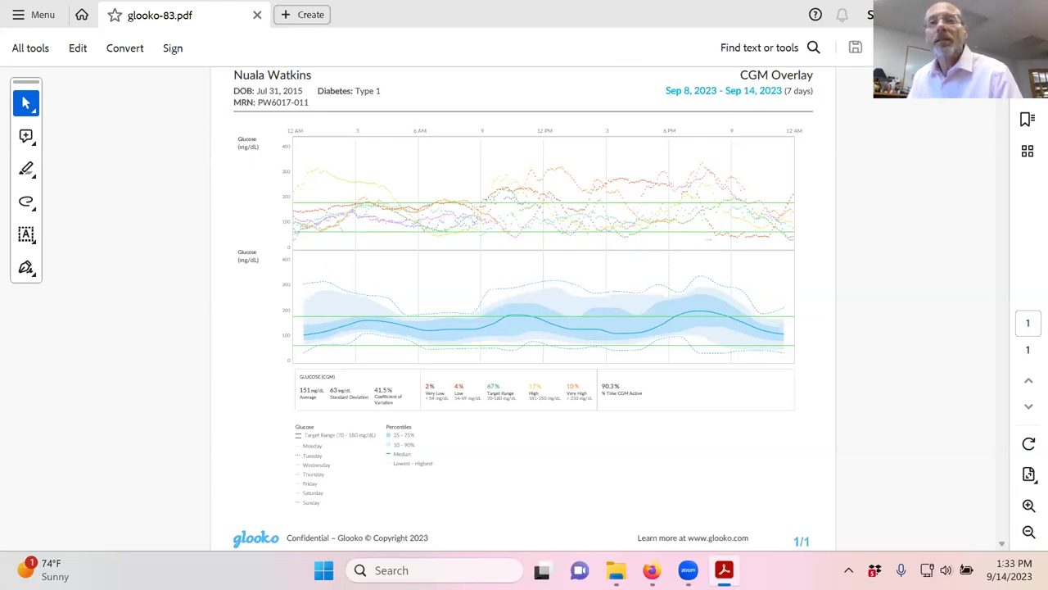
key(alt+F4)
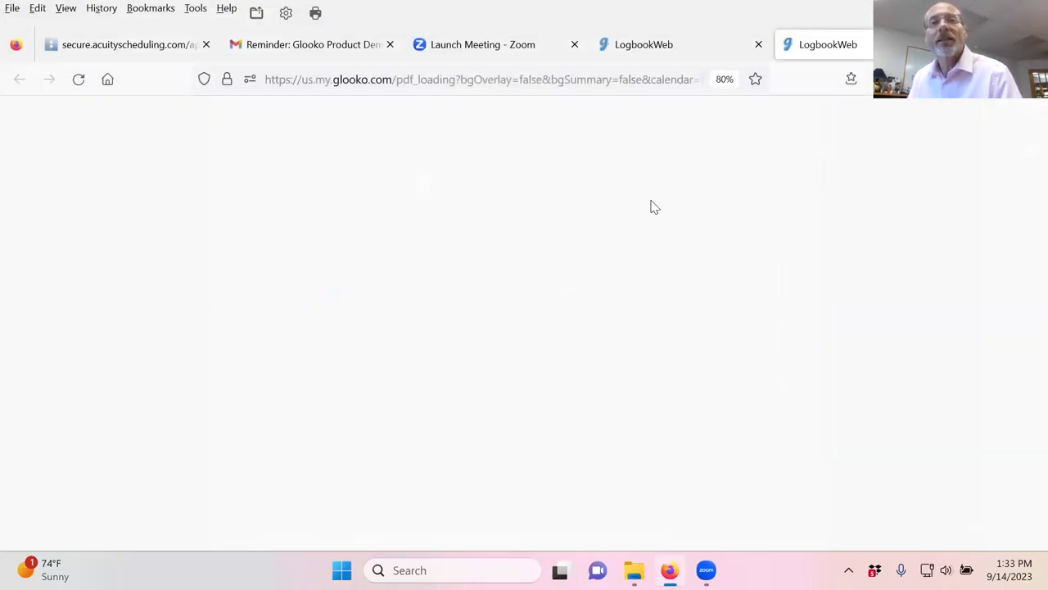
click(643, 44)
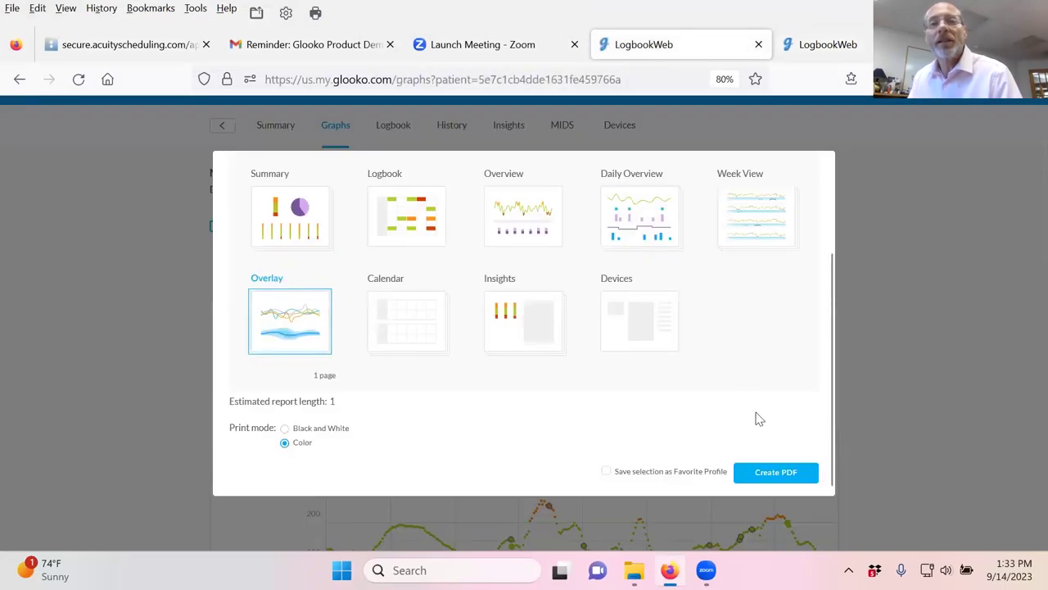
Review the available report sections, time period and print options for the PDF report, and close the dialog.
scroll(749, 379, up, 3)
scroll(748, 379, down, 1)
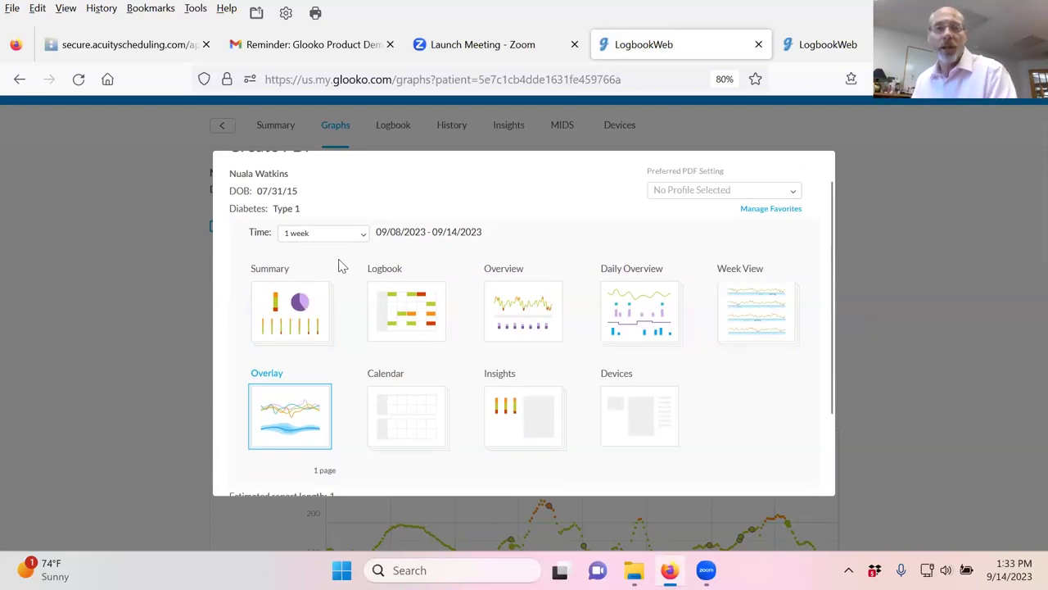
mouse_move(334, 391)
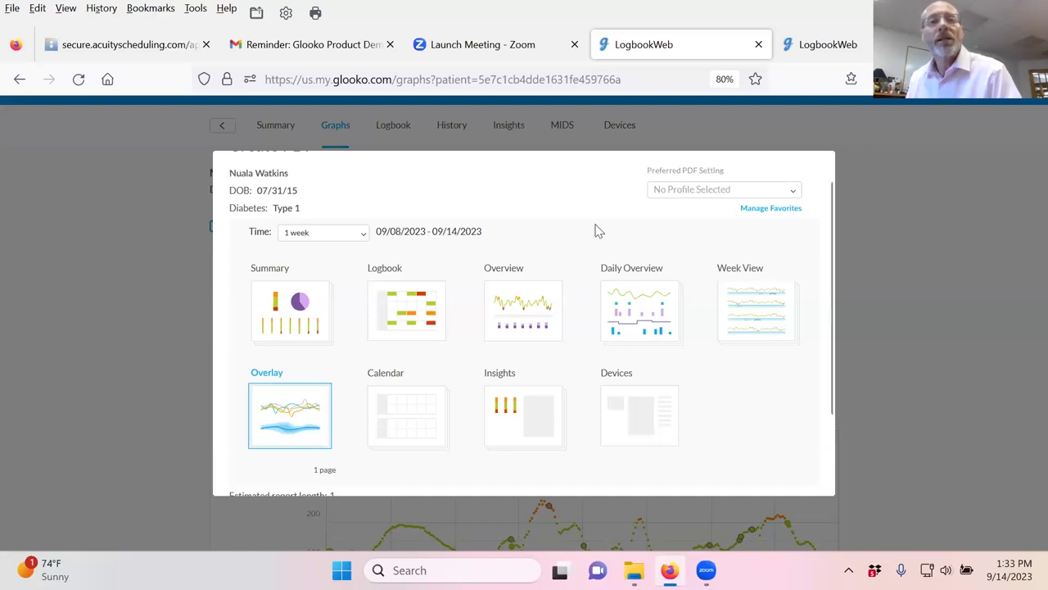
scroll(745, 423, down, 2)
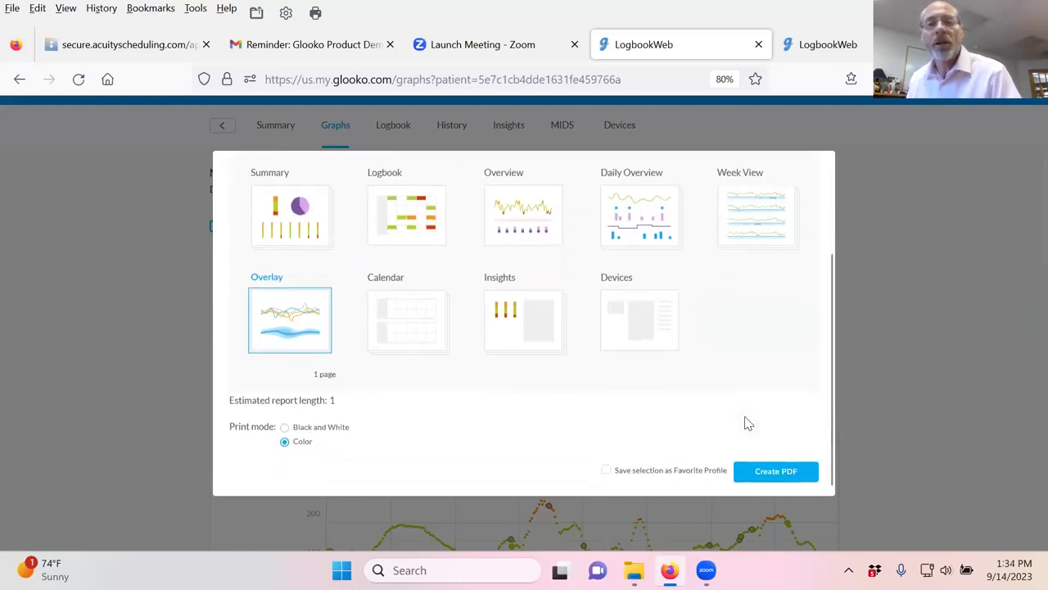
scroll(796, 416, up, 3)
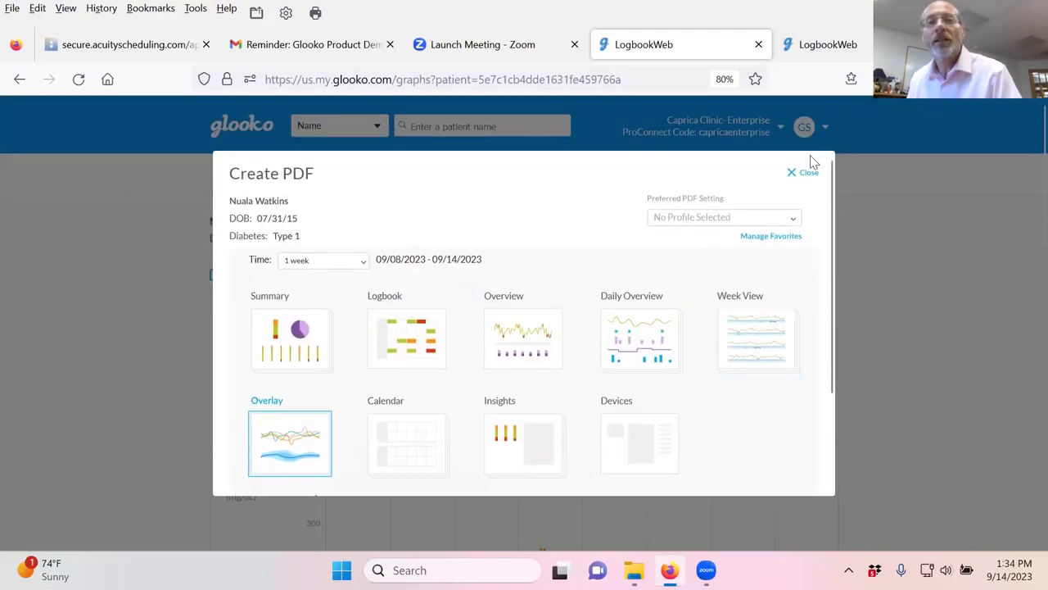
click(808, 177)
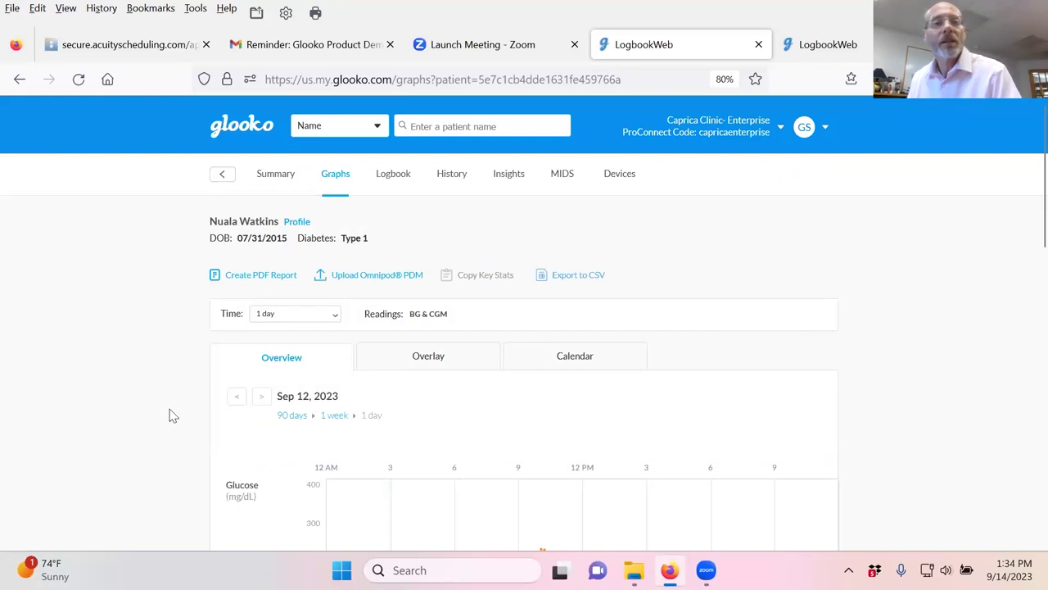
scroll(166, 419, down, 3)
scroll(166, 418, up, 3)
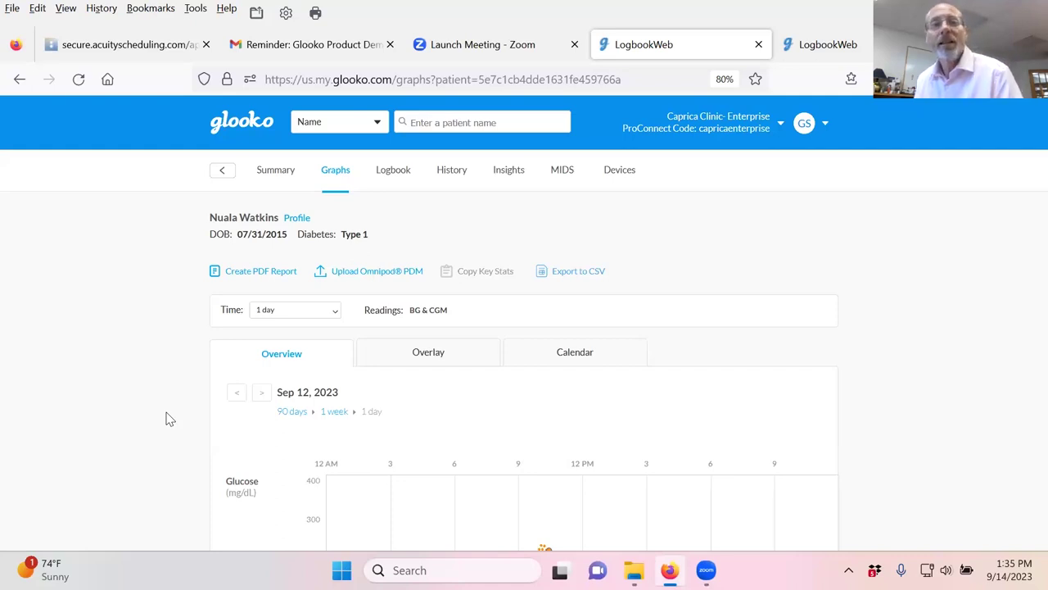
scroll(169, 420, down, 3)
scroll(169, 419, down, 2)
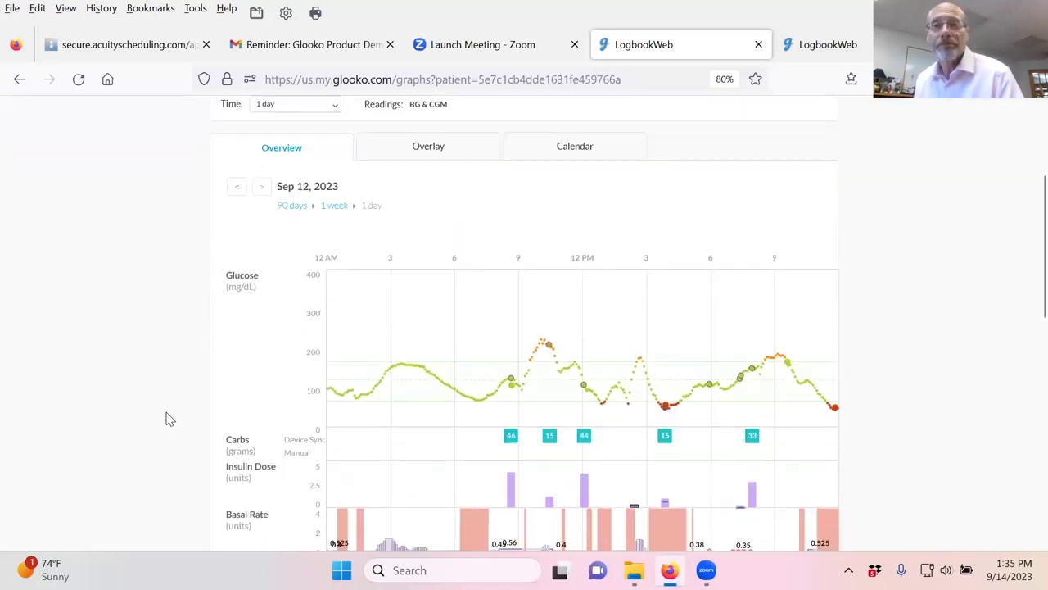